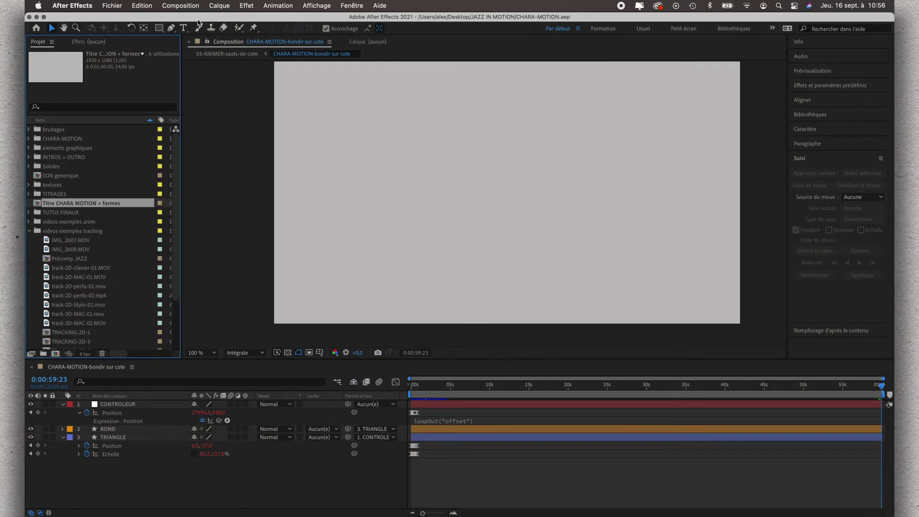
Create a 1920×1080, 24 fps, 10-second composition named TRACKING-stylo-2D
{"action": "left_click", "coordinate": [185, 6]}
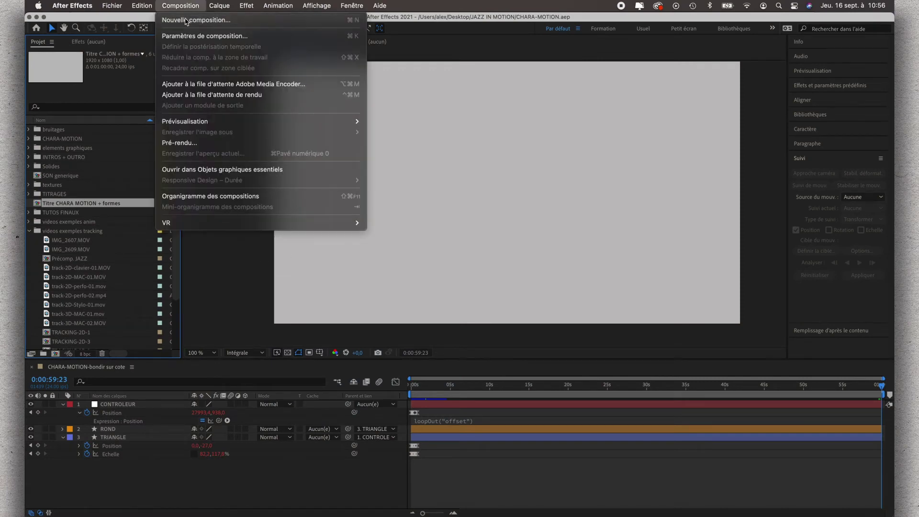
{"action": "left_click", "coordinate": [188, 20]}
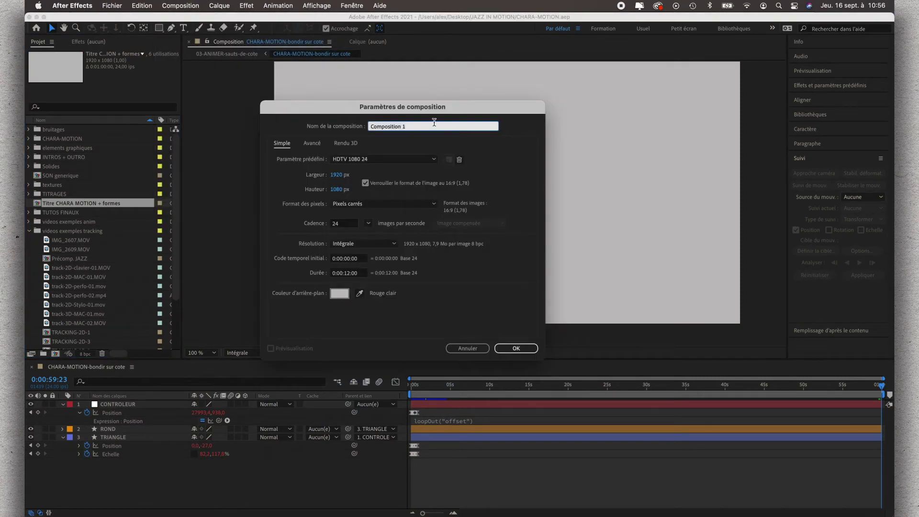
{"action": "type", "text": "TRACKING-stylo-2D"}
{"action": "left_click", "coordinate": [349, 276]}
{"action": "type", "text": "1000"}
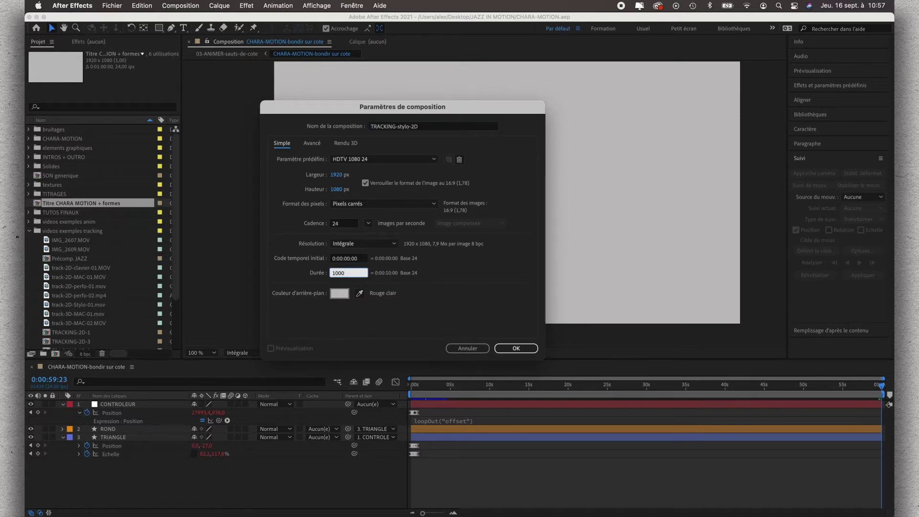
{"action": "key", "text": "Return"}
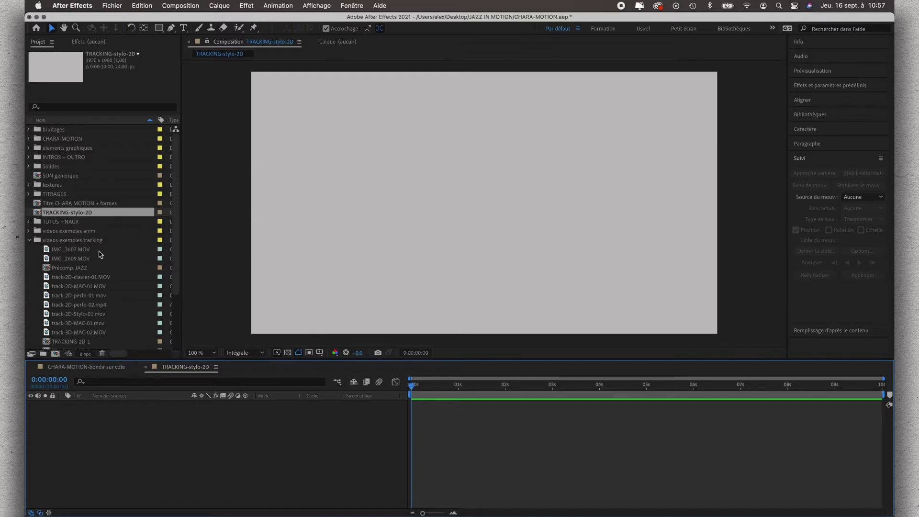
Add track-2D-Stylo-01.mov to the composition's timeline and preview its frames
{"action": "left_click", "coordinate": [91, 315]}
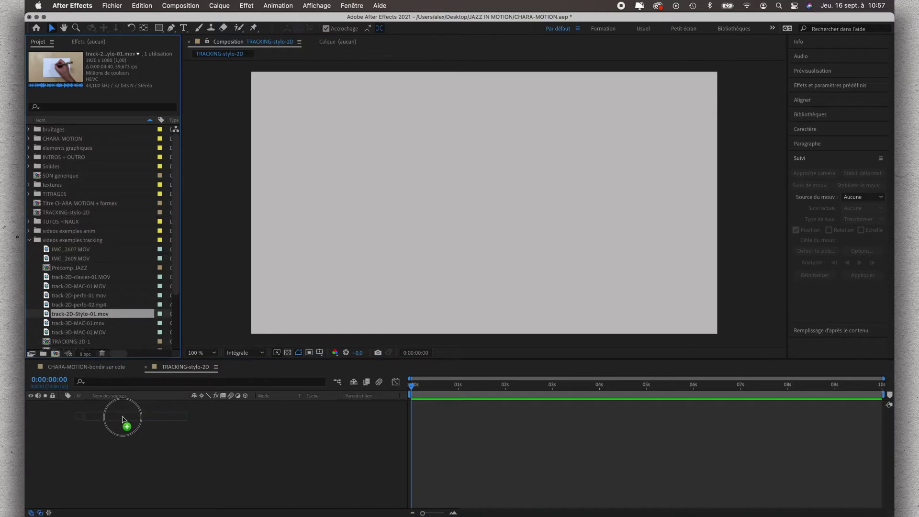
{"action": "left_click_drag", "start_coordinate": [91, 315], "coordinate": [123, 417]}
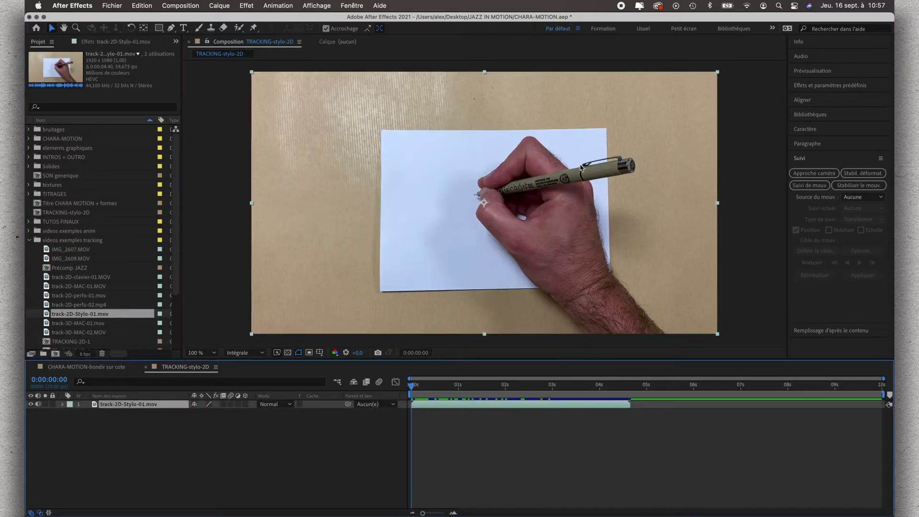
{"action": "mouse_move", "coordinate": [412, 388]}
{"action": "left_mouse_down"}
{"action": "mouse_move", "coordinate": [589, 375]}
{"action": "mouse_move", "coordinate": [420, 378]}
{"action": "left_mouse_up"}
End the work area at the clip's end and trim the composition to it
{"action": "left_click_drag", "start_coordinate": [884, 395], "coordinate": [633, 392]}
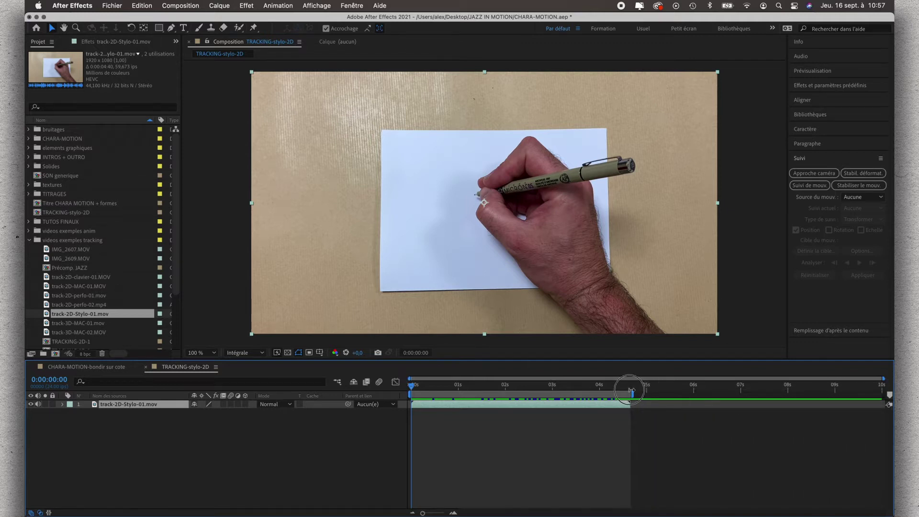
{"action": "right_click", "coordinate": [614, 395]}
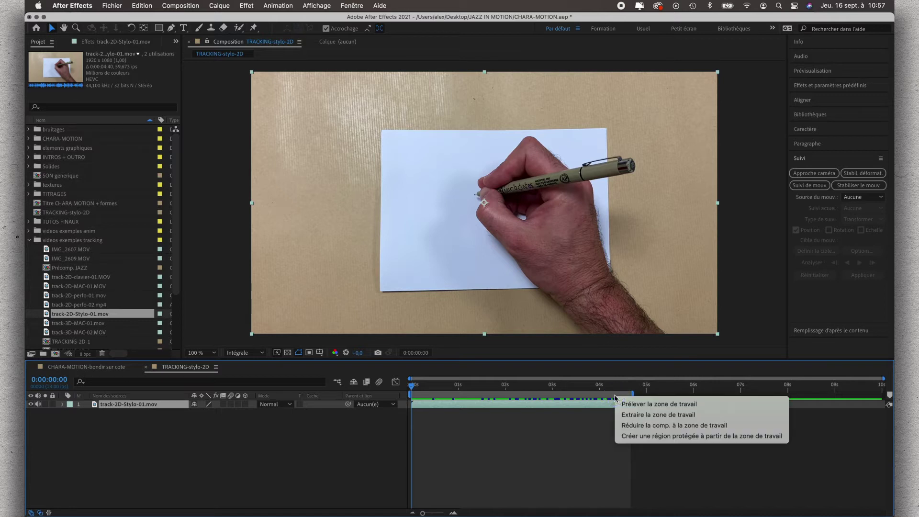
{"action": "left_click", "coordinate": [630, 425]}
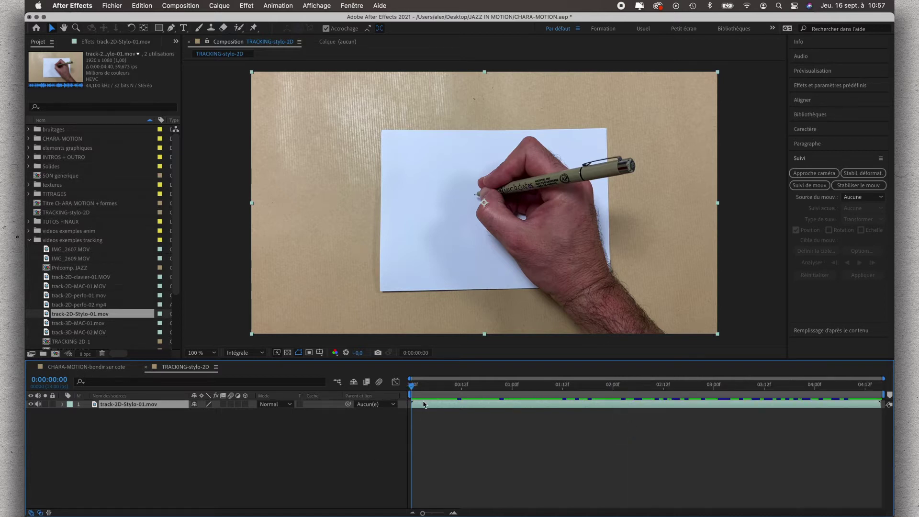
{"action": "mouse_move", "coordinate": [414, 389]}
{"action": "left_mouse_down"}
{"action": "mouse_move", "coordinate": [437, 393]}
{"action": "mouse_move", "coordinate": [396, 391]}
{"action": "left_mouse_up"}
Add a null object renamed Nul STYLO above the pen footage, then select the footage layer
{"action": "left_click", "coordinate": [219, 6]}
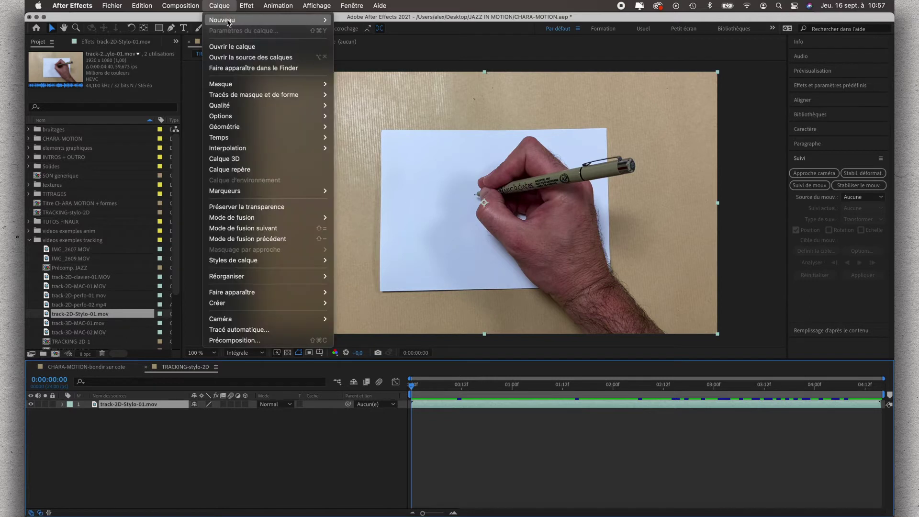
{"action": "mouse_move", "coordinate": [229, 22]}
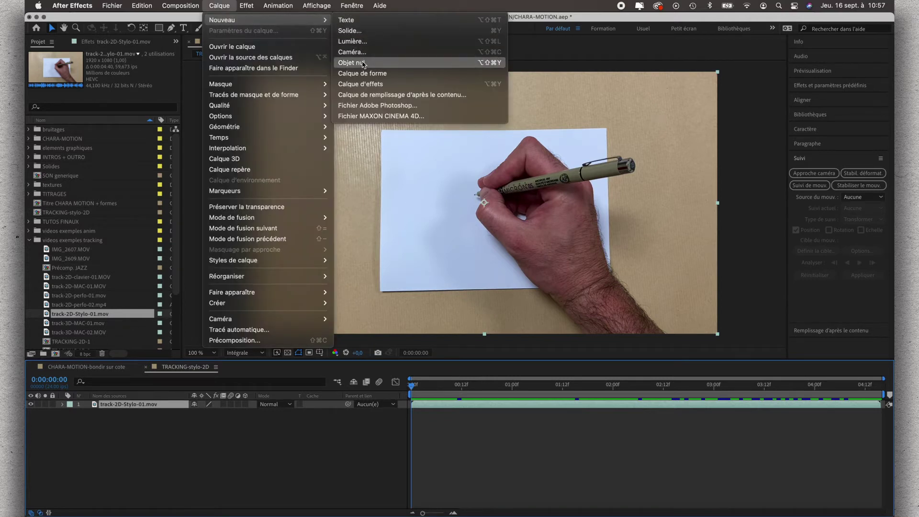
{"action": "left_click", "coordinate": [364, 64]}
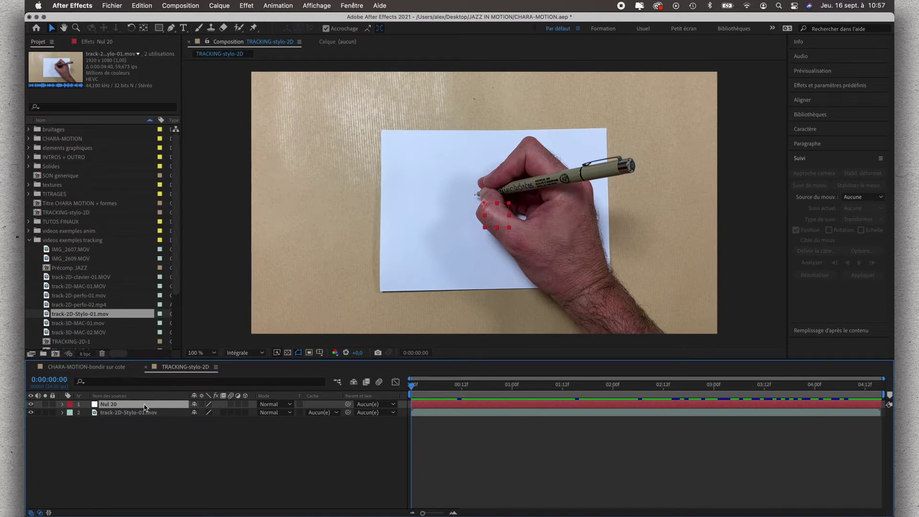
{"action": "key", "text": "Return"}
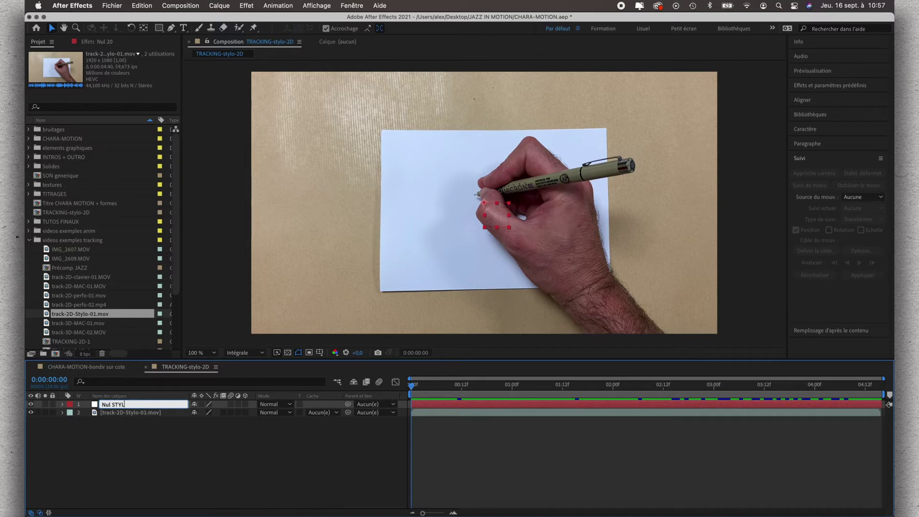
{"action": "key", "text": "Return"}
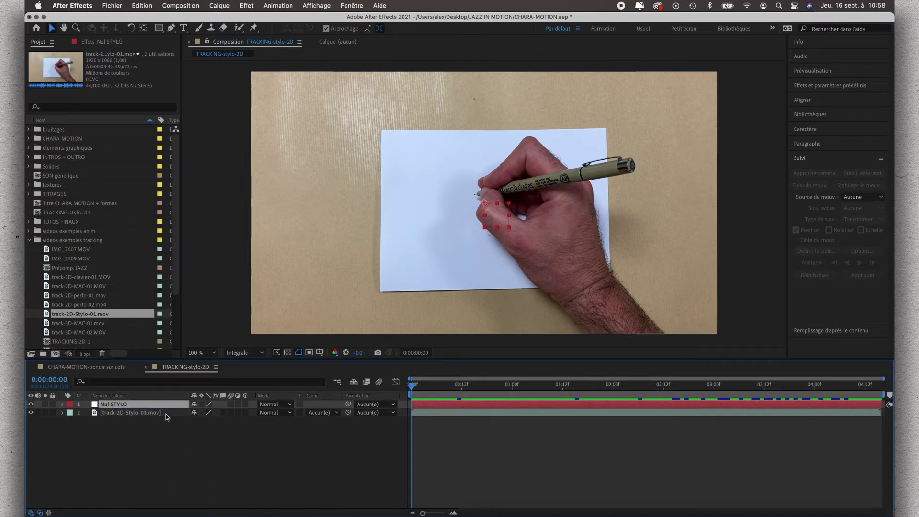
{"action": "left_click", "coordinate": [166, 414]}
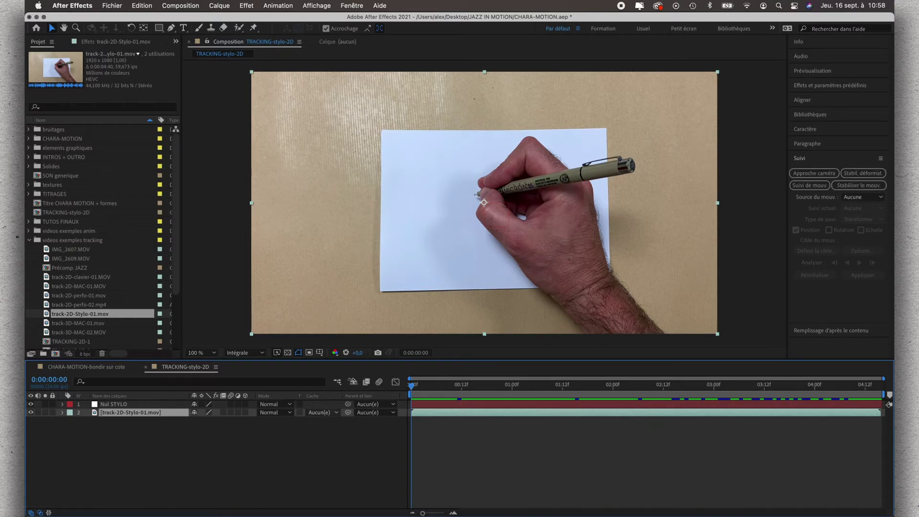
{"action": "left_click", "coordinate": [278, 5]}
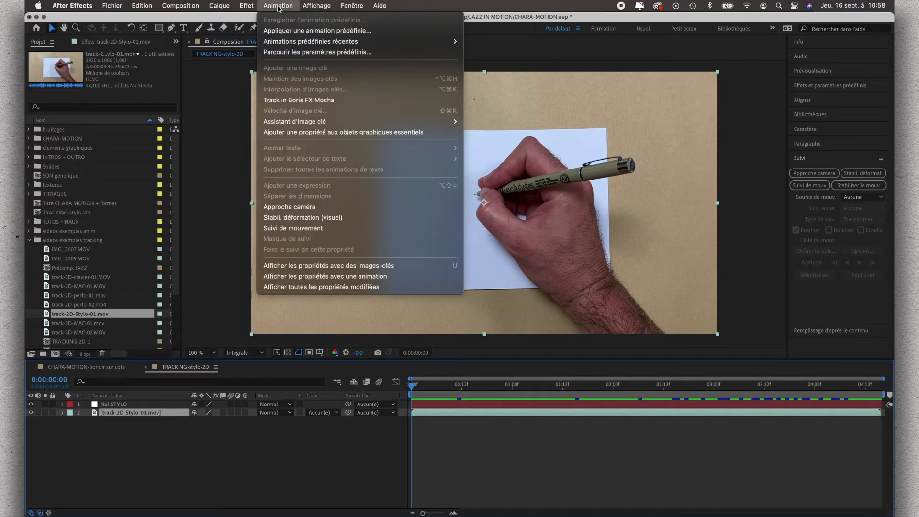
Start a motion tracker on the pen footage and place Track Point 1 on the pen cap
{"action": "left_click", "coordinate": [309, 228]}
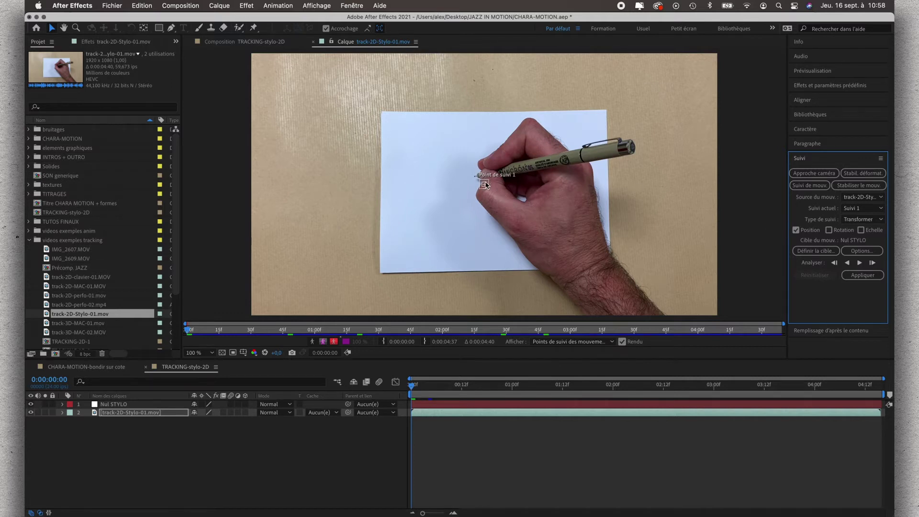
{"action": "scroll", "coordinate": [485, 184], "scroll_direction": "up", "scroll_amount": 3}
{"action": "scroll", "coordinate": [485, 184], "scroll_direction": "up", "scroll_amount": 3}
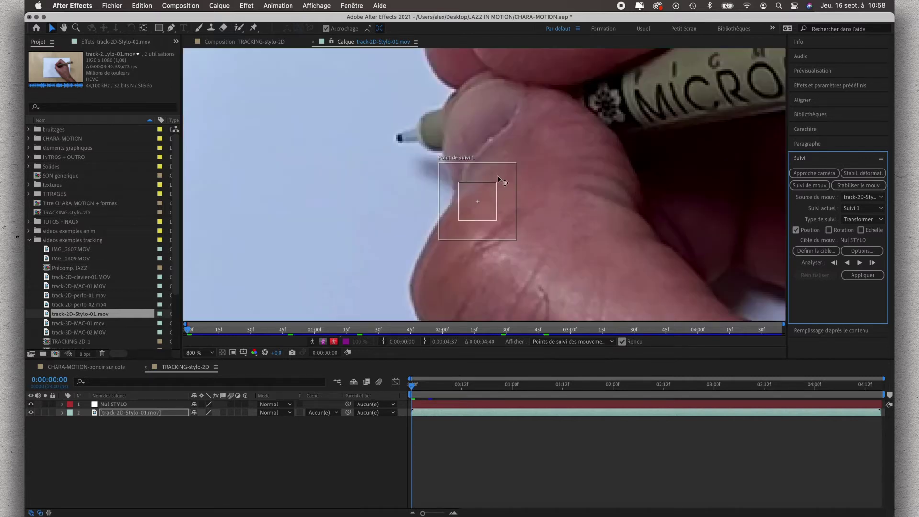
{"action": "mouse_move", "coordinate": [501, 178]}
{"action": "left_mouse_down"}
{"action": "mouse_move", "coordinate": [723, 67]}
{"action": "mouse_move", "coordinate": [728, 76]}
{"action": "left_mouse_up"}
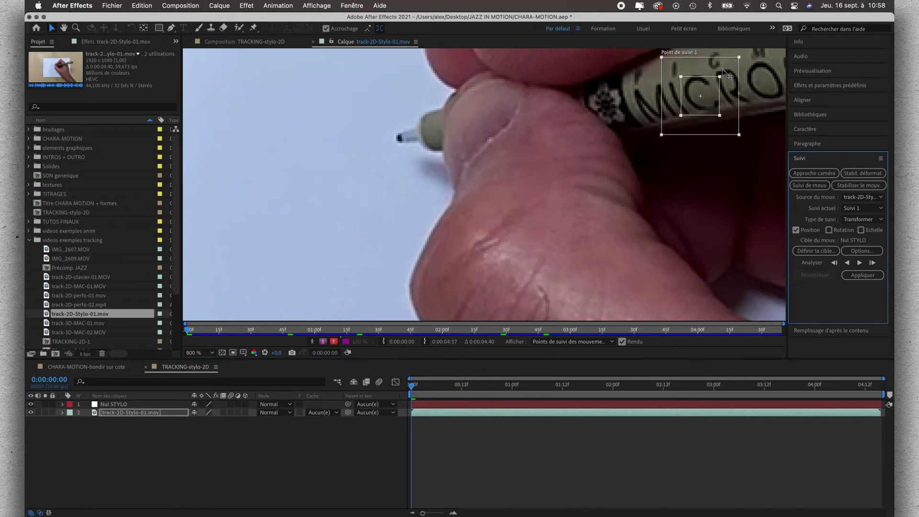
{"action": "scroll", "coordinate": [729, 76], "scroll_direction": "down", "scroll_amount": 2}
{"action": "scroll", "coordinate": [729, 75], "scroll_direction": "down", "scroll_amount": 2}
{"action": "left_click_drag", "start_coordinate": [689, 120], "coordinate": [312, 238]}
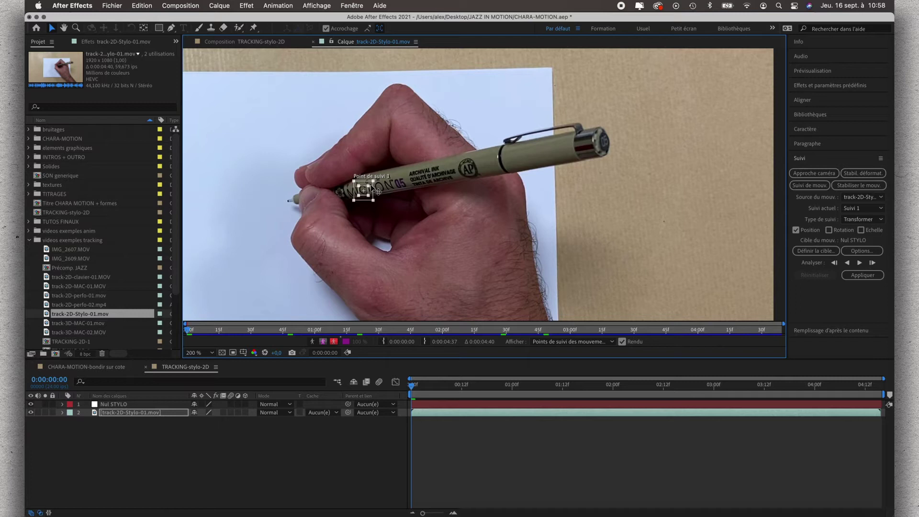
{"action": "left_click_drag", "start_coordinate": [378, 191], "coordinate": [617, 139]}
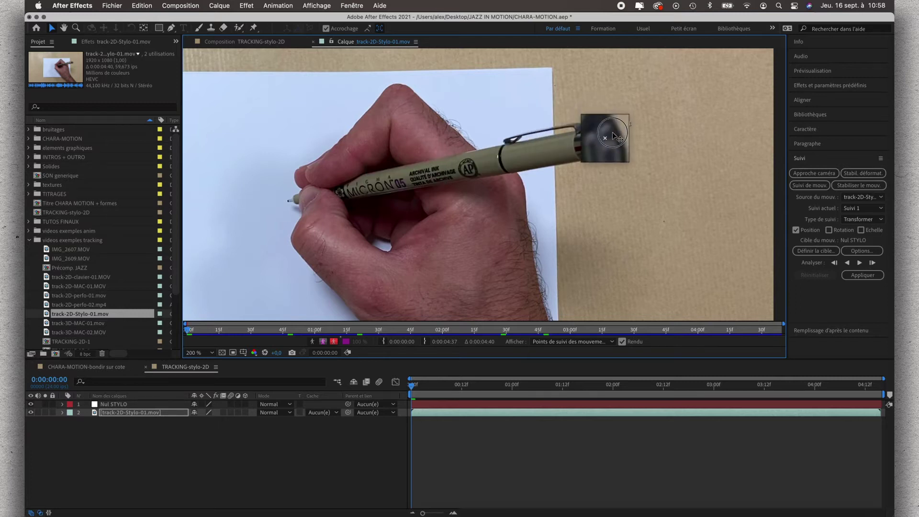
{"action": "left_click_drag", "start_coordinate": [613, 133], "coordinate": [613, 137]}
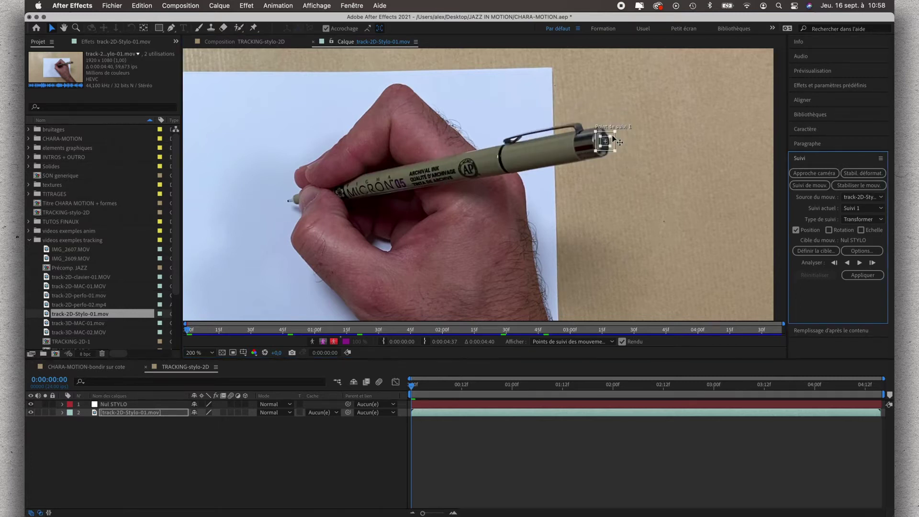
{"action": "scroll", "coordinate": [614, 139], "scroll_direction": "up", "scroll_amount": 3}
{"action": "scroll", "coordinate": [614, 139], "scroll_direction": "up", "scroll_amount": 1}
{"action": "scroll", "coordinate": [614, 140], "scroll_direction": "down", "scroll_amount": 1}
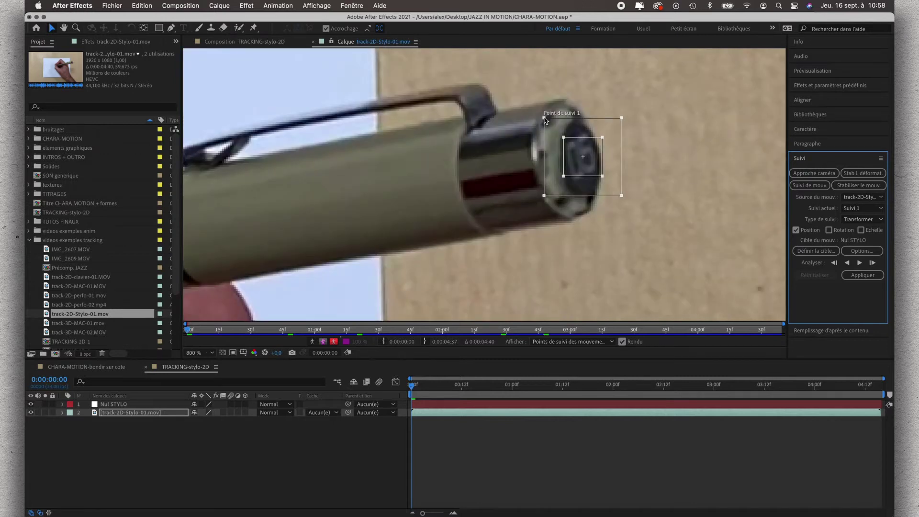
Enlarge the track point's search region and feature box around the pen cap
{"action": "left_click_drag", "start_coordinate": [544, 120], "coordinate": [475, 70]}
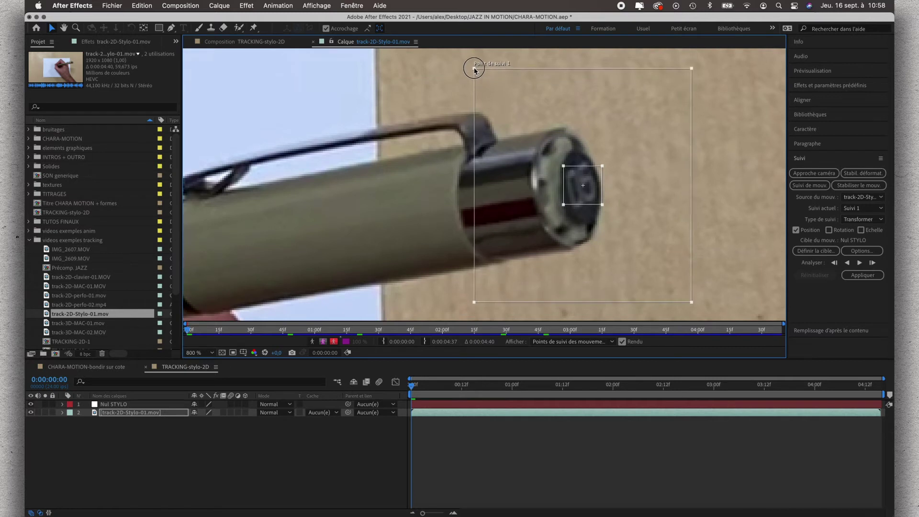
{"action": "left_click", "coordinate": [594, 185]}
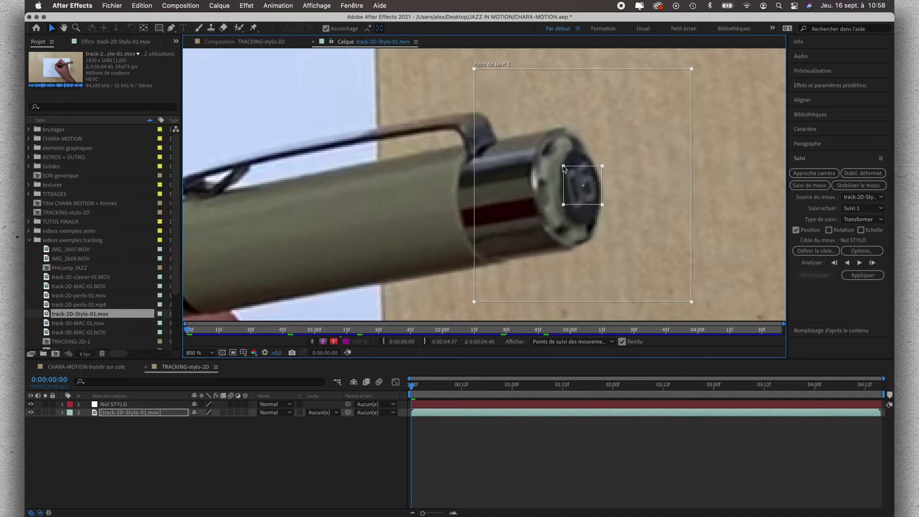
{"action": "left_click_drag", "start_coordinate": [563, 166], "coordinate": [556, 148]}
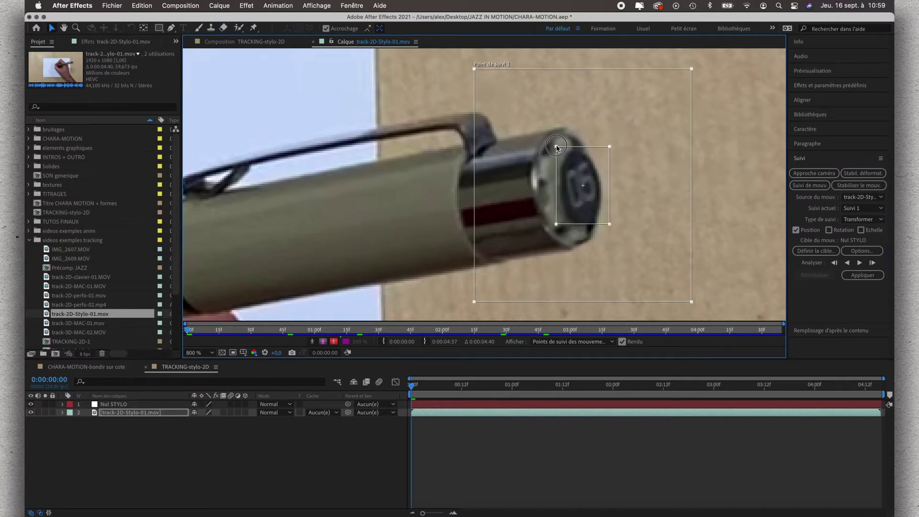
{"action": "left_click_drag", "start_coordinate": [603, 175], "coordinate": [599, 176]}
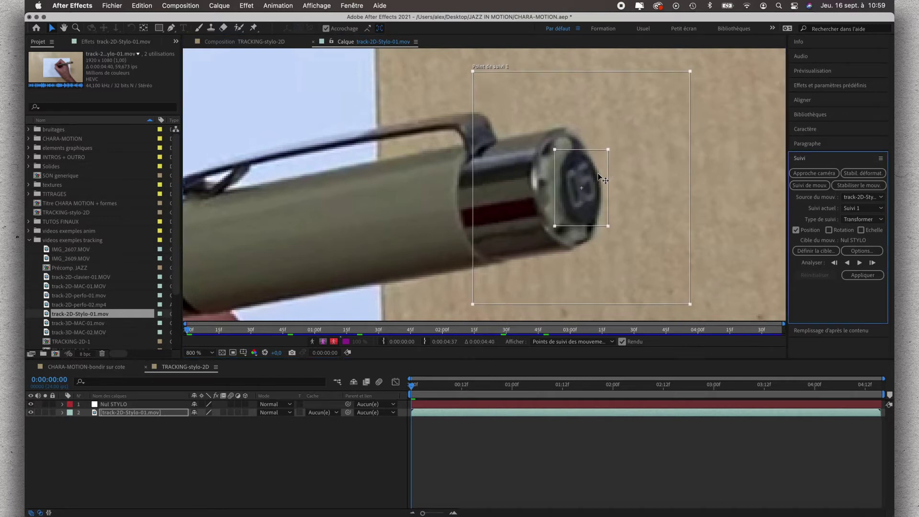
{"action": "left_click_drag", "start_coordinate": [555, 150], "coordinate": [555, 146]}
{"action": "scroll", "coordinate": [621, 145], "scroll_direction": "down", "scroll_amount": 2}
{"action": "scroll", "coordinate": [621, 144], "scroll_direction": "down", "scroll_amount": 4}
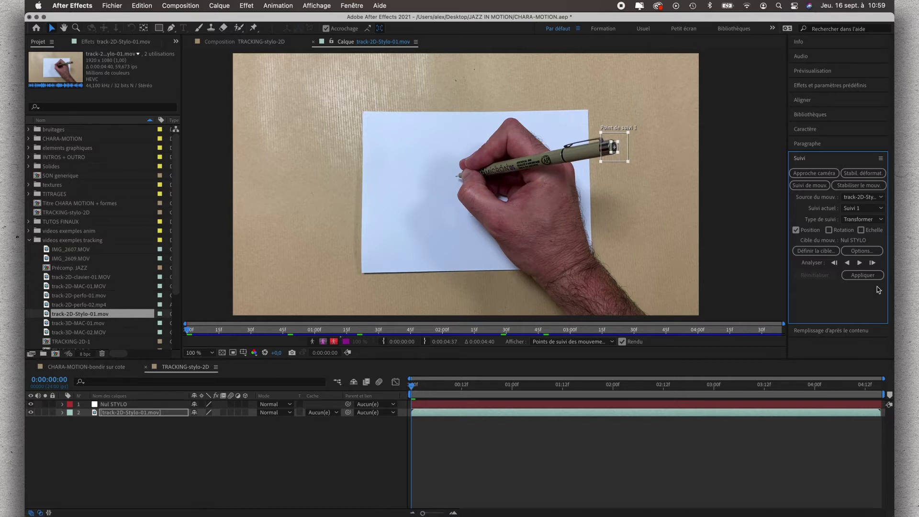
Track the pen cap forward through the clip and scrub back to check the track
{"action": "left_click", "coordinate": [859, 263]}
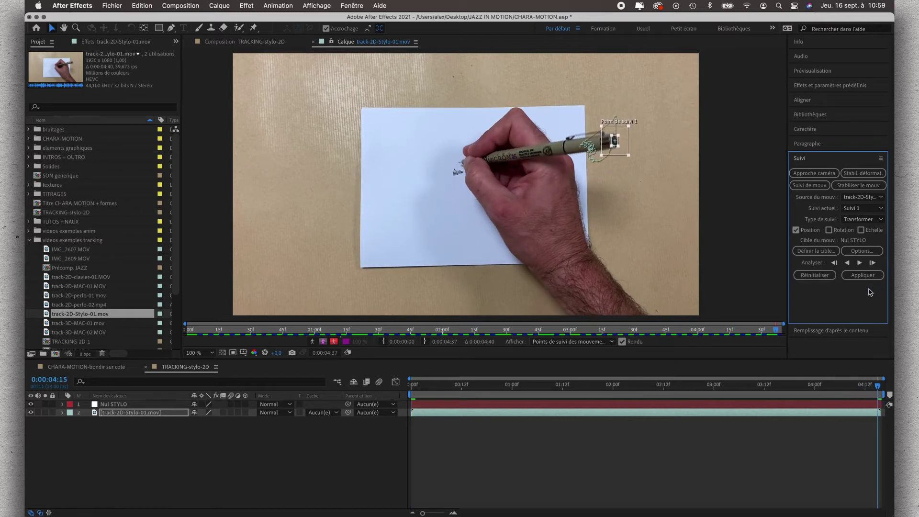
{"action": "mouse_move", "coordinate": [880, 388]}
{"action": "left_mouse_down"}
{"action": "mouse_move", "coordinate": [558, 366]}
{"action": "mouse_move", "coordinate": [761, 374]}
{"action": "mouse_move", "coordinate": [878, 390]}
{"action": "left_mouse_up"}
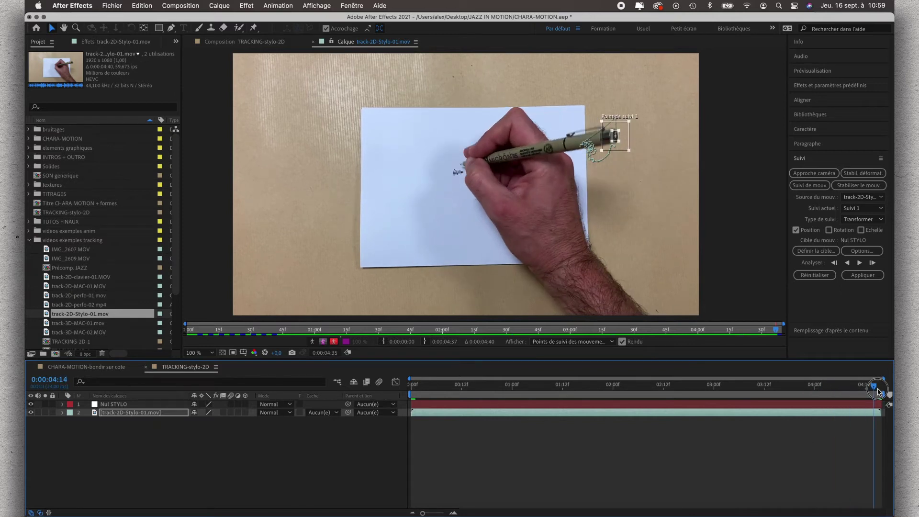
{"action": "left_click_drag", "start_coordinate": [879, 390], "coordinate": [888, 393]}
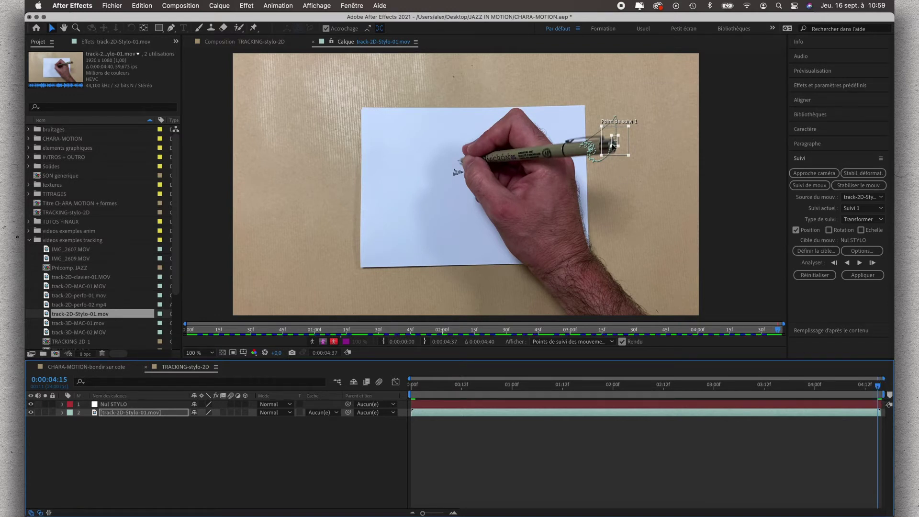
Correct Track Point 1 onto the pen tip at the clip's final frames, then zoom back out
{"action": "scroll", "coordinate": [612, 144], "scroll_direction": "up", "scroll_amount": 3}
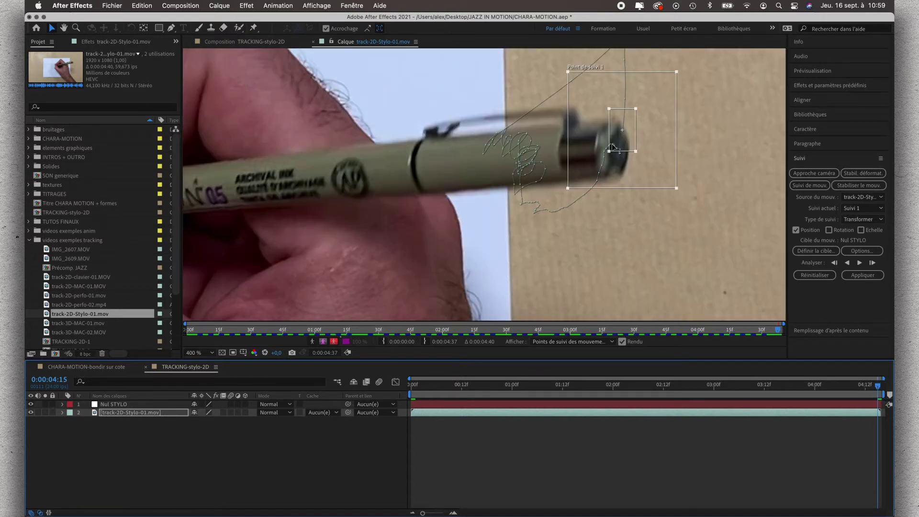
{"action": "key", "text": "Page_Up"}
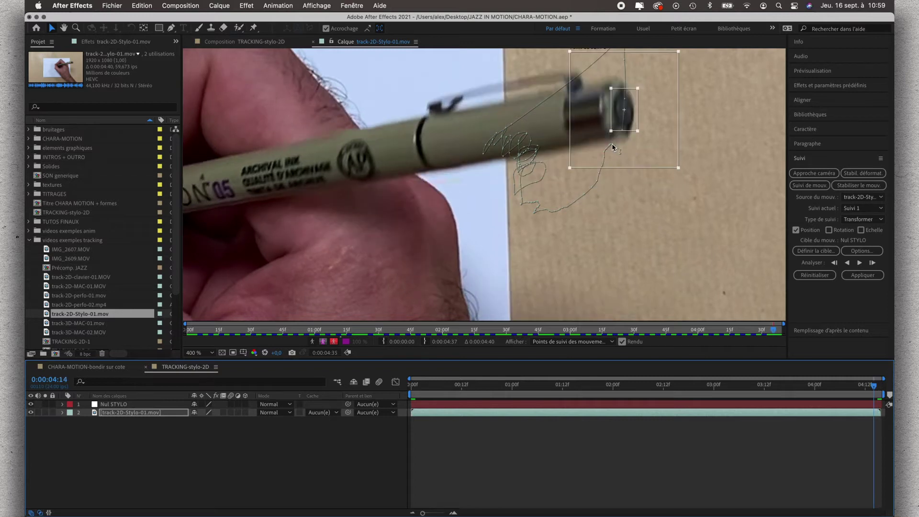
{"action": "key", "text": "Page_Down"}
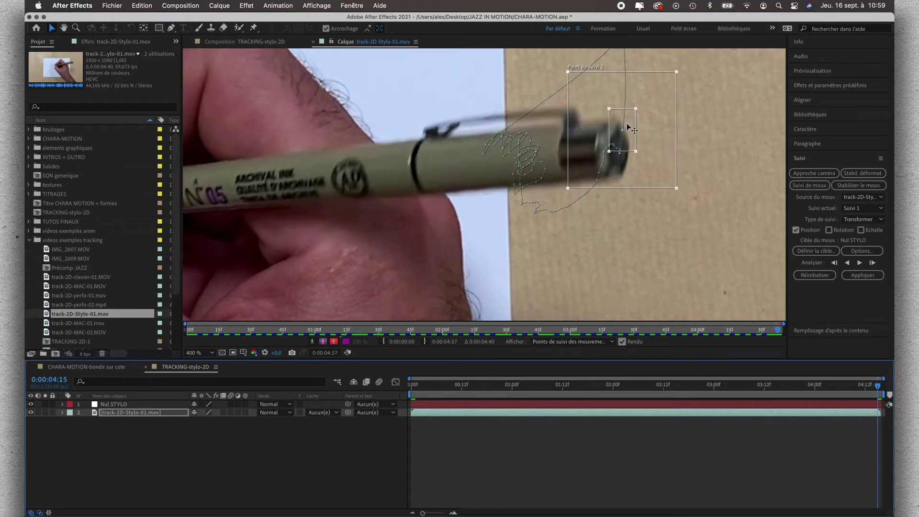
{"action": "left_click_drag", "start_coordinate": [628, 124], "coordinate": [624, 142]}
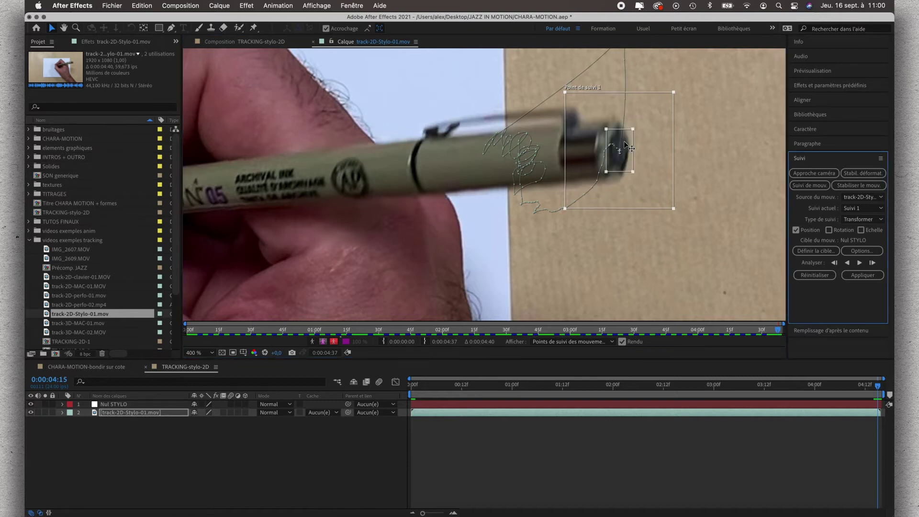
{"action": "key", "text": "Page_Down"}
{"action": "key", "text": "Page_Up"}
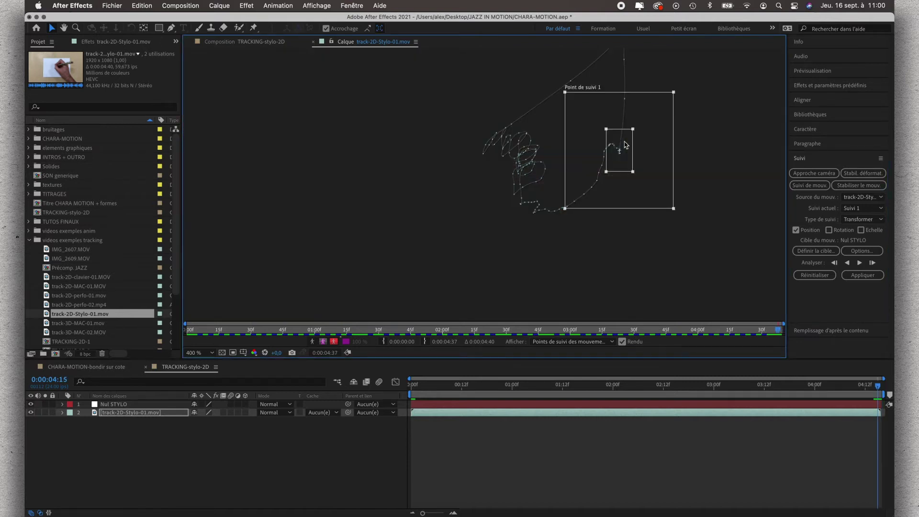
{"action": "key", "text": "Page_Up"}
{"action": "key", "text": "Page_Up"}
{"action": "key", "text": "Page_Up"}
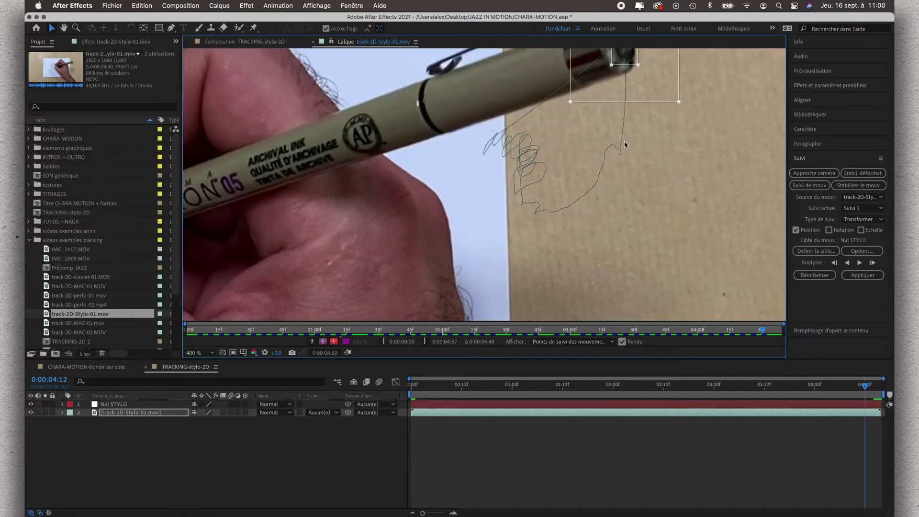
{"action": "key", "text": "slash"}
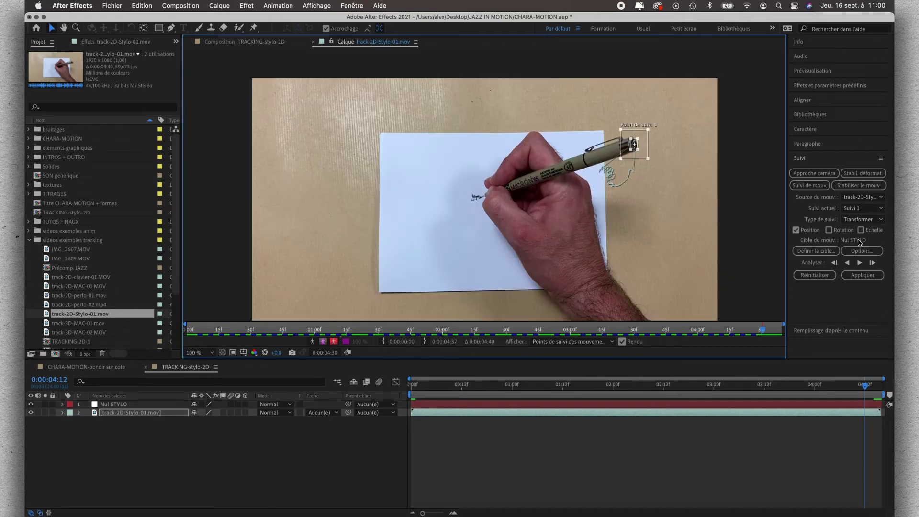
Set the tracker's motion target to the Nul STYLO layer
{"action": "left_click", "coordinate": [819, 253]}
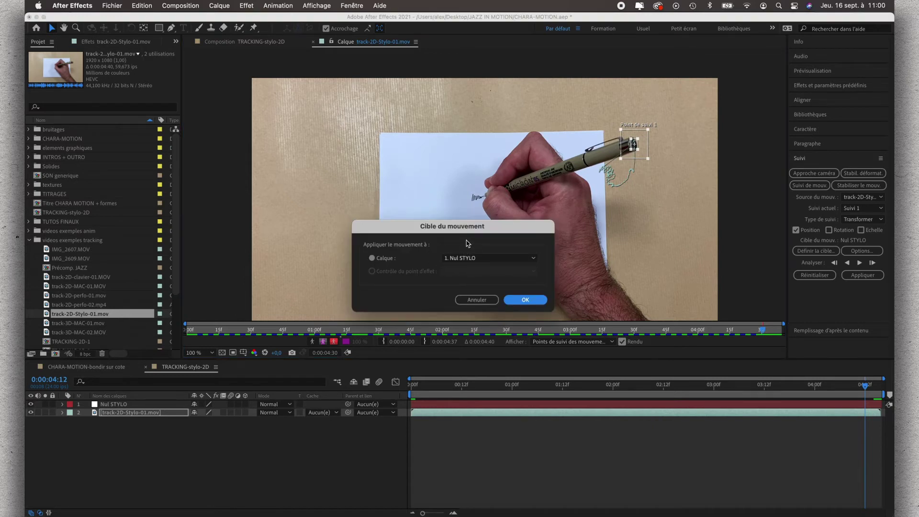
{"action": "left_click", "coordinate": [531, 258]}
{"action": "left_click", "coordinate": [537, 268]}
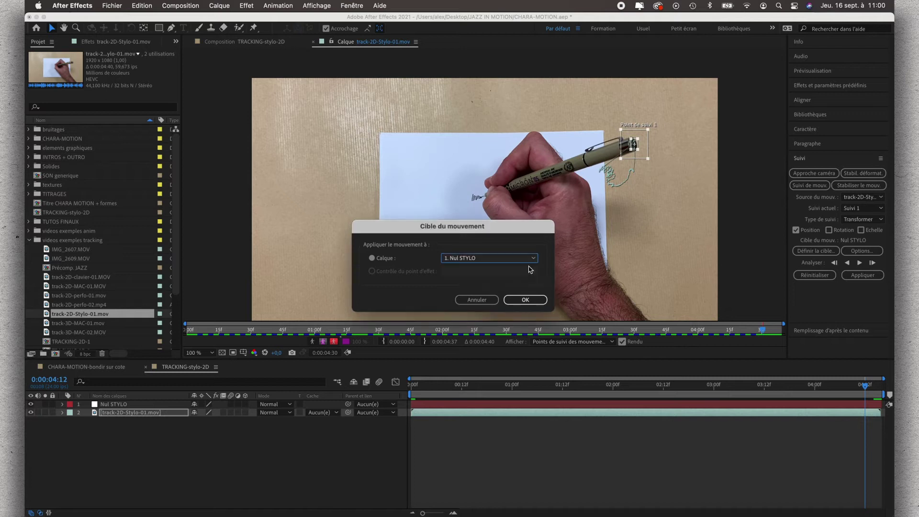
{"action": "left_click", "coordinate": [531, 300]}
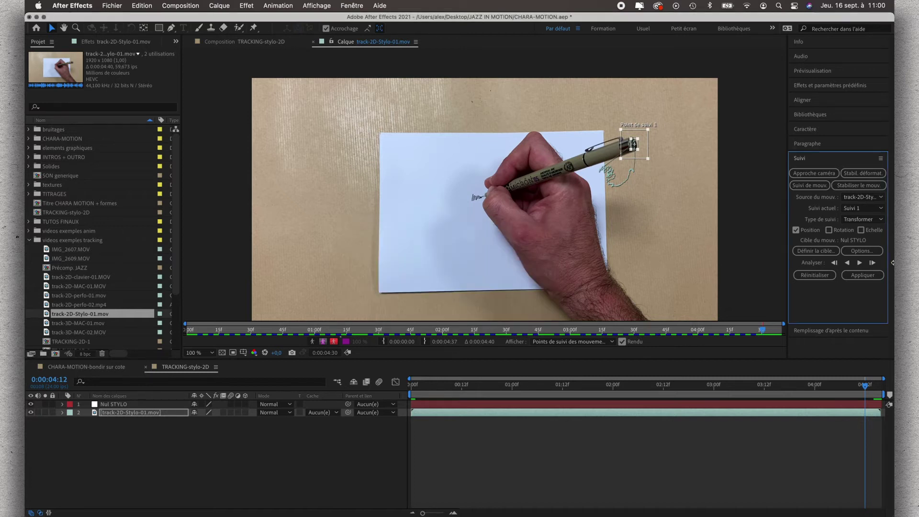
Apply the tracking data to the null in both X and Y dimensions
{"action": "left_click", "coordinate": [866, 277]}
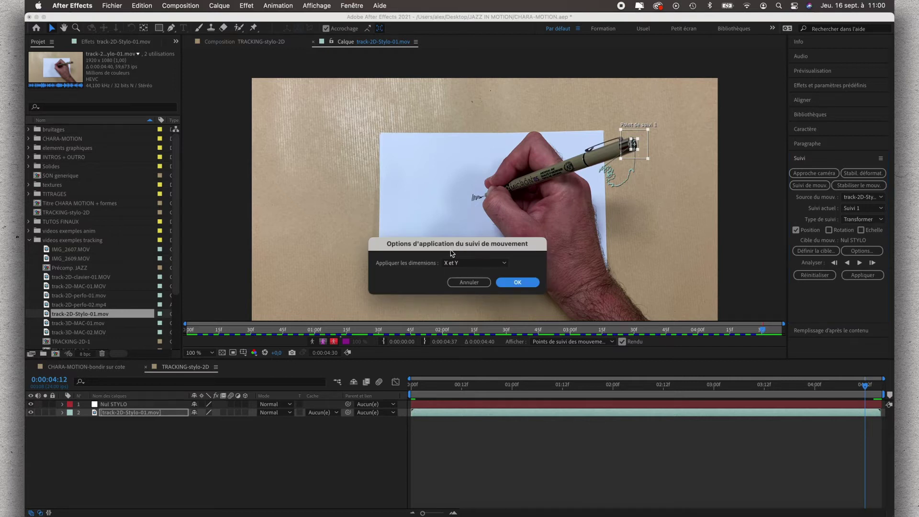
{"action": "left_click", "coordinate": [484, 264]}
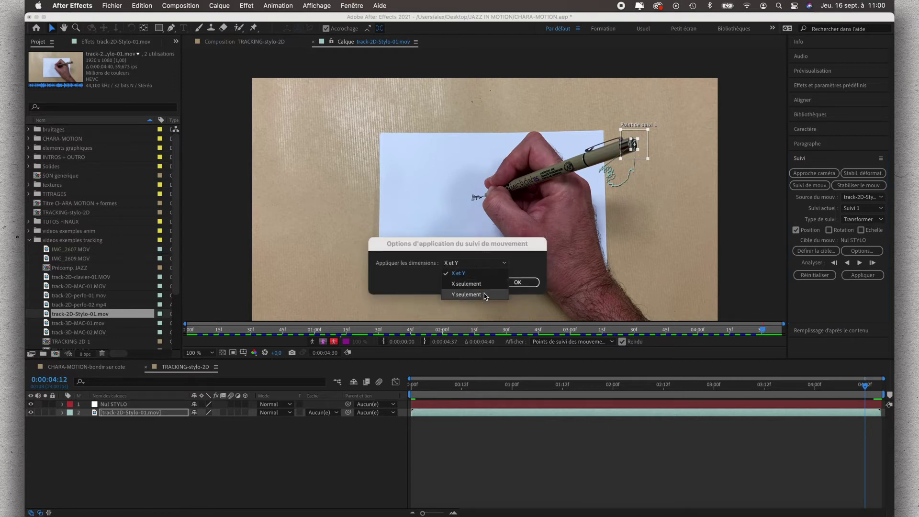
{"action": "left_click", "coordinate": [482, 271]}
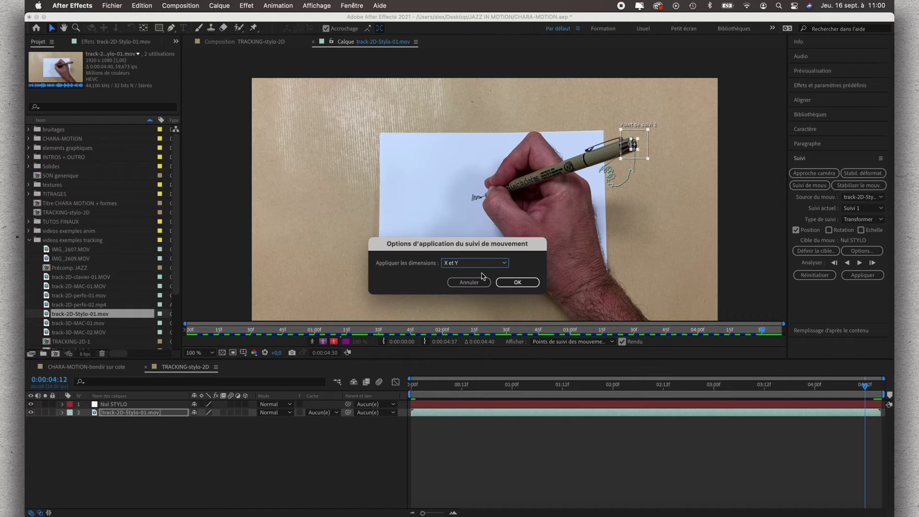
{"action": "left_click", "coordinate": [531, 283]}
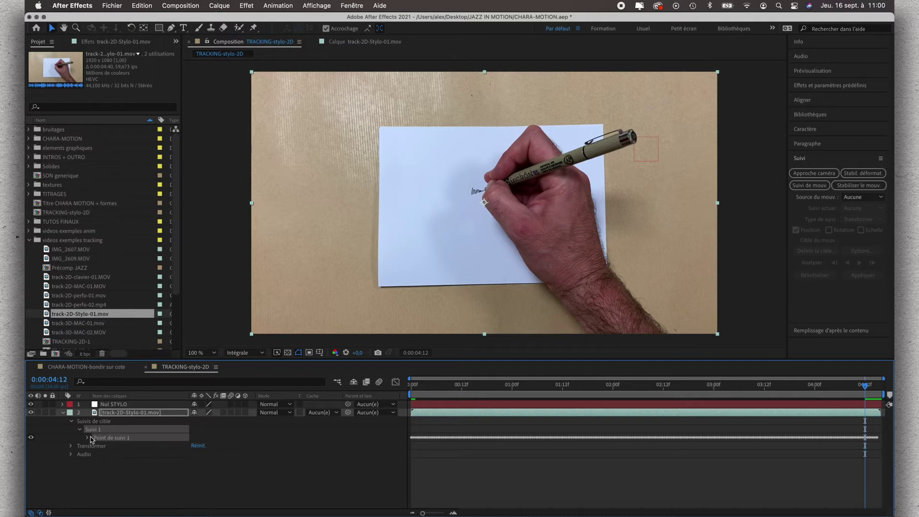
Show Nul STYLO's tracked Position keyframes (1572.0, 385.0 at start) and preview its motion
{"action": "left_click", "coordinate": [88, 437]}
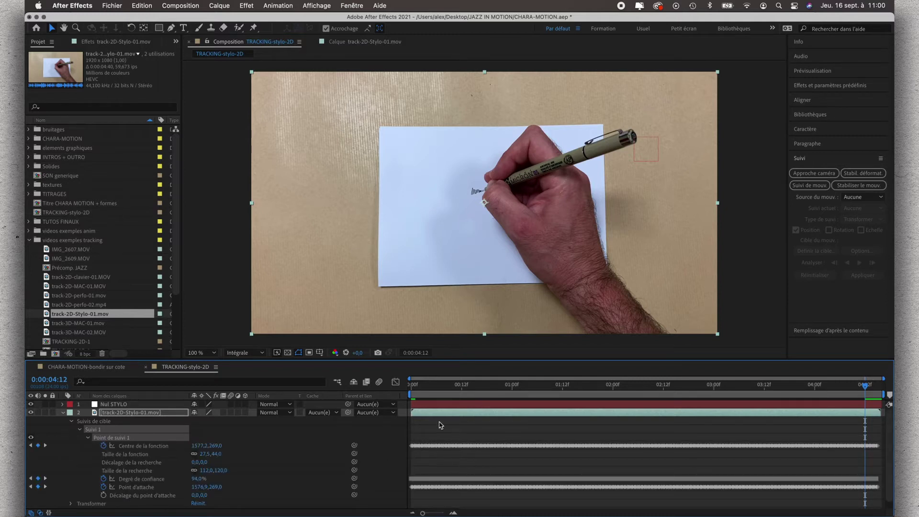
{"action": "left_click", "coordinate": [63, 412]}
{"action": "left_click", "coordinate": [62, 405]}
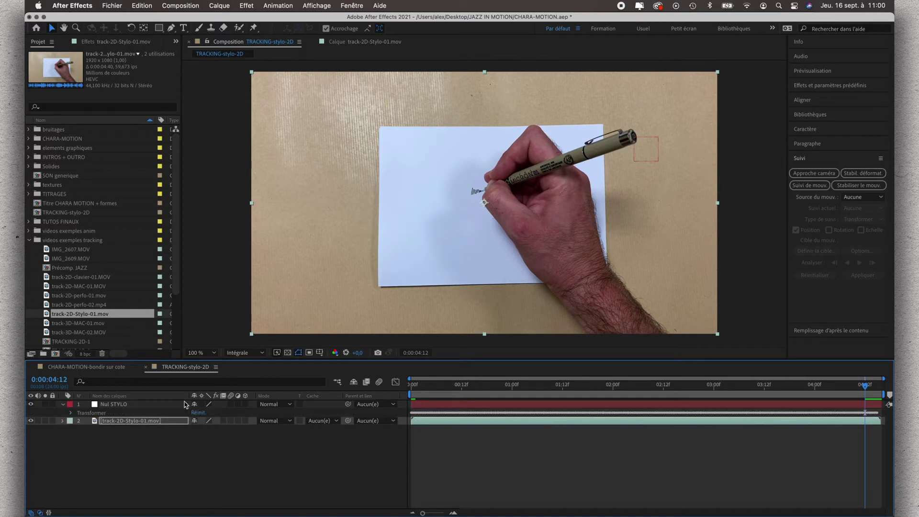
{"action": "left_click", "coordinate": [137, 406]}
{"action": "key", "text": "p"}
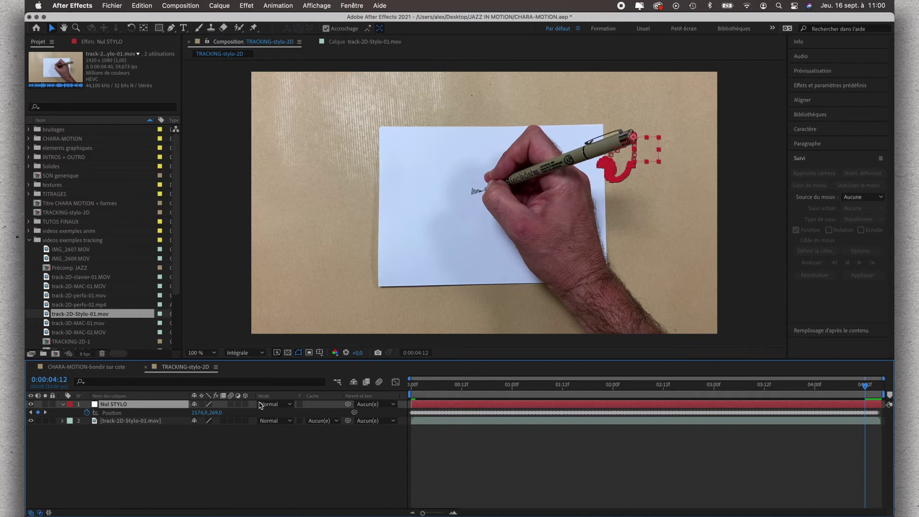
{"action": "key", "text": "space"}
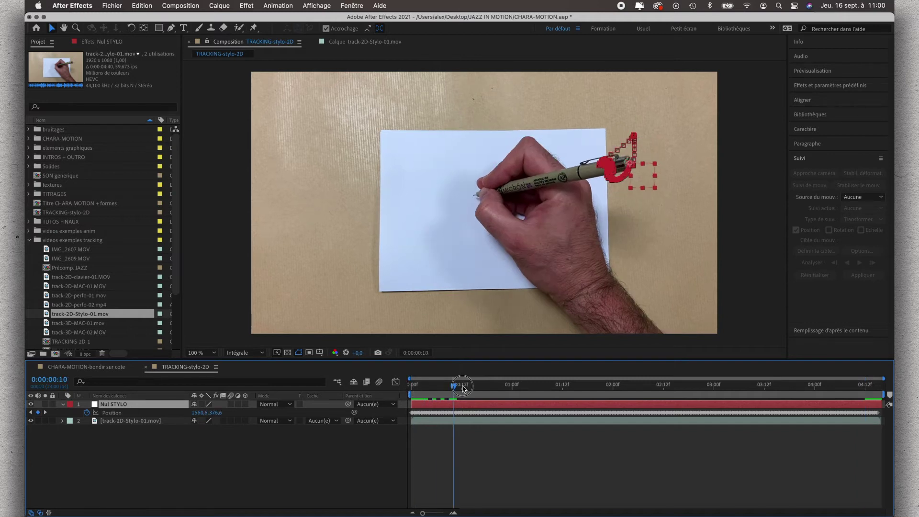
{"action": "mouse_move", "coordinate": [515, 392]}
{"action": "left_mouse_down"}
{"action": "mouse_move", "coordinate": [585, 387]}
{"action": "mouse_move", "coordinate": [412, 386]}
{"action": "left_mouse_up"}
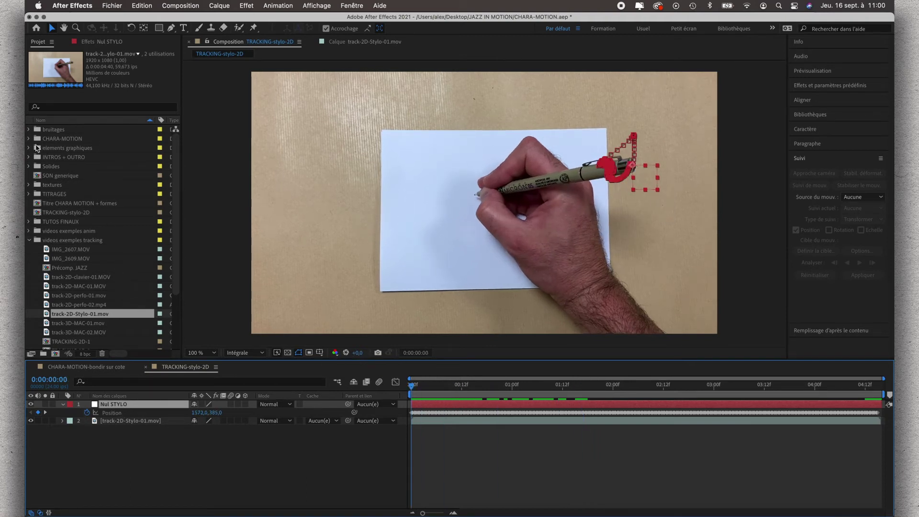
Add the CHARA-MOTION-danser composition from the CHARA-MOTION folder as the top layer
{"action": "left_click", "coordinate": [29, 138]}
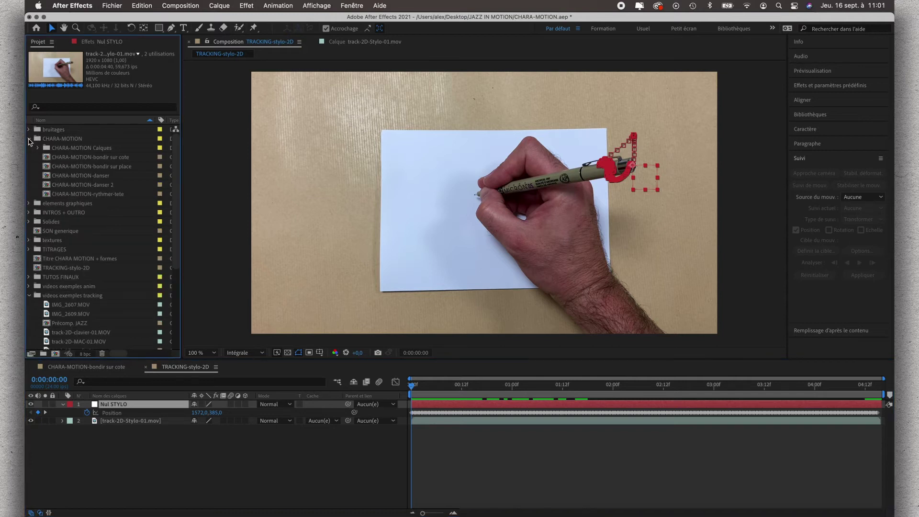
{"action": "left_click", "coordinate": [106, 177]}
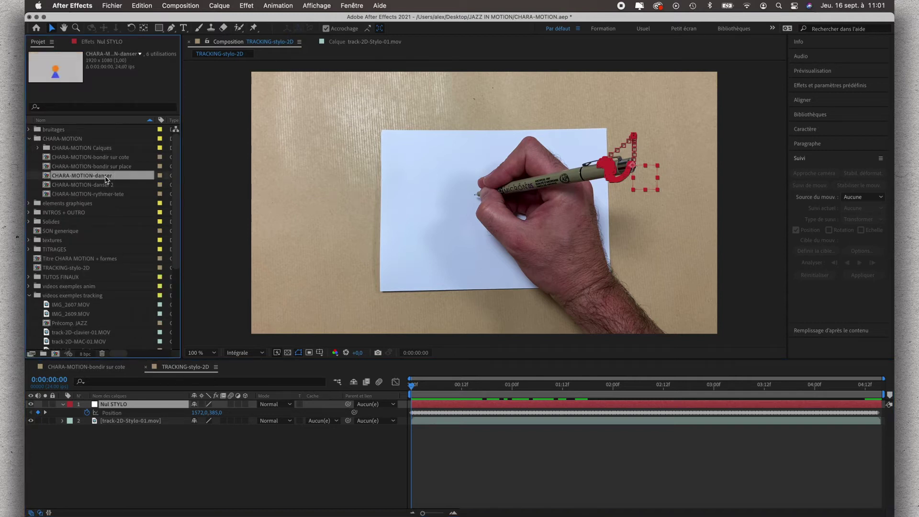
{"action": "left_click_drag", "start_coordinate": [106, 178], "coordinate": [150, 400]}
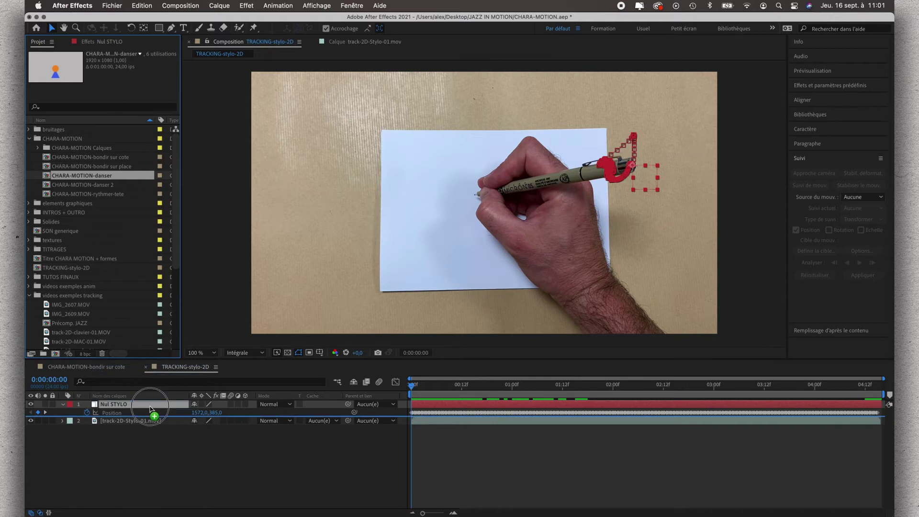
{"action": "left_click_drag", "start_coordinate": [150, 401], "coordinate": [150, 404]}
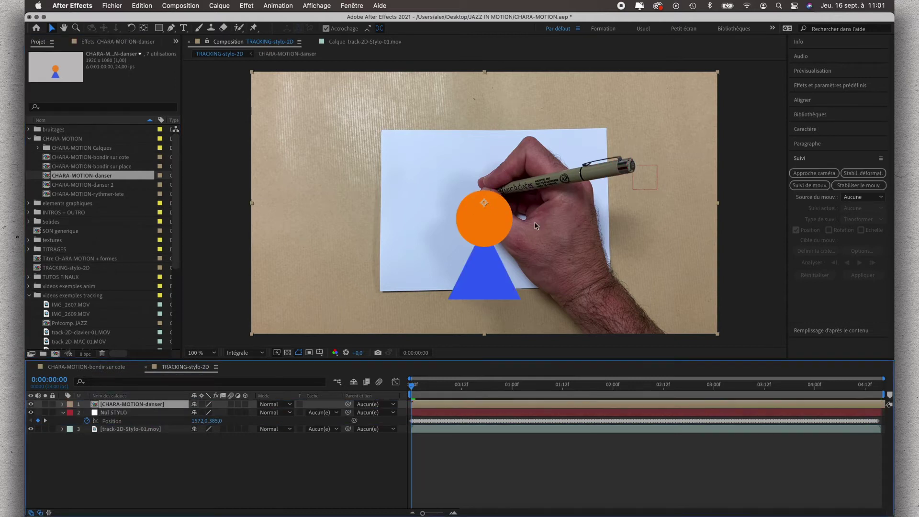
Move the character's anchor point to the triangle's base and place it on the pen tip
{"action": "left_click", "coordinate": [144, 28]}
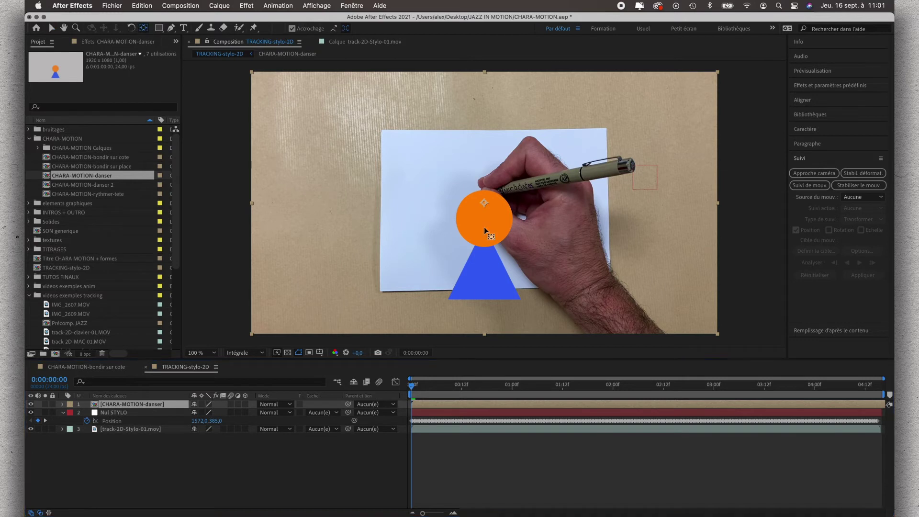
{"action": "left_click_drag", "start_coordinate": [484, 202], "coordinate": [484, 298]}
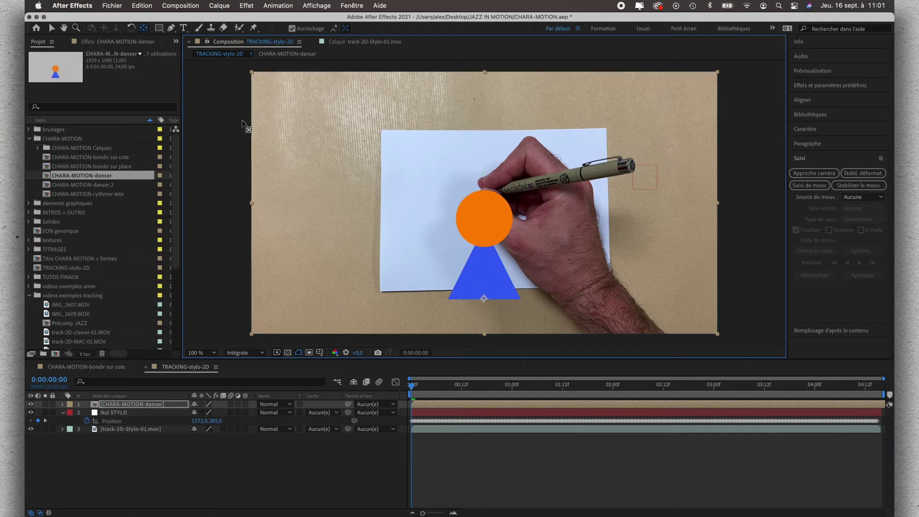
{"action": "left_click", "coordinate": [54, 29]}
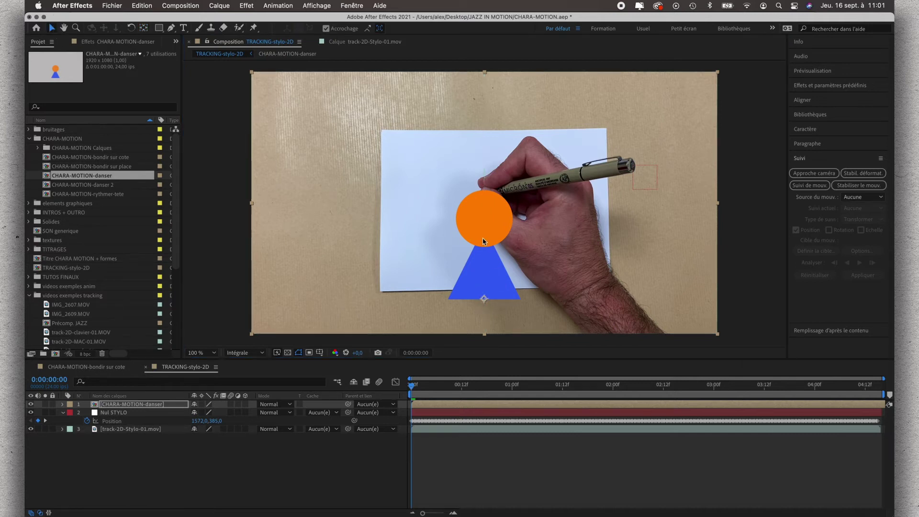
{"action": "left_click_drag", "start_coordinate": [499, 281], "coordinate": [645, 135]}
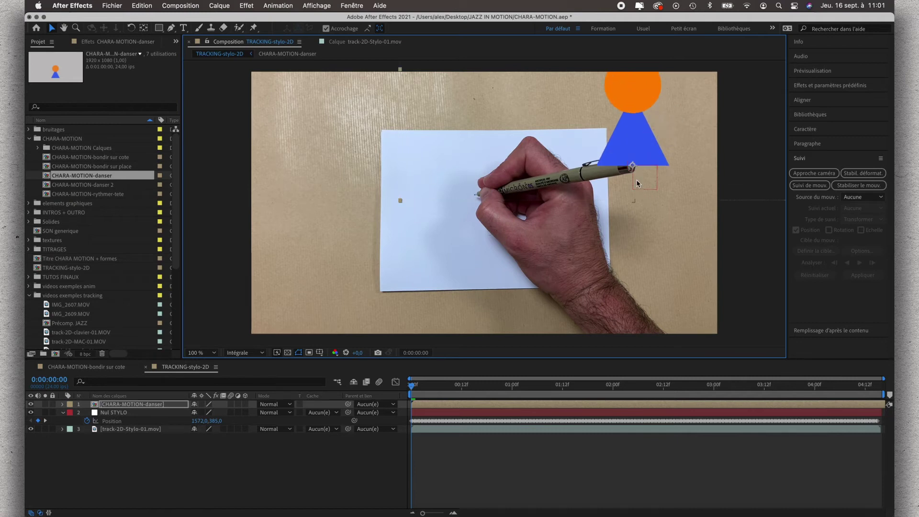
Scale the character down to 46% and move it onto the pen's end
{"action": "left_click", "coordinate": [162, 407]}
{"action": "key", "text": "s"}
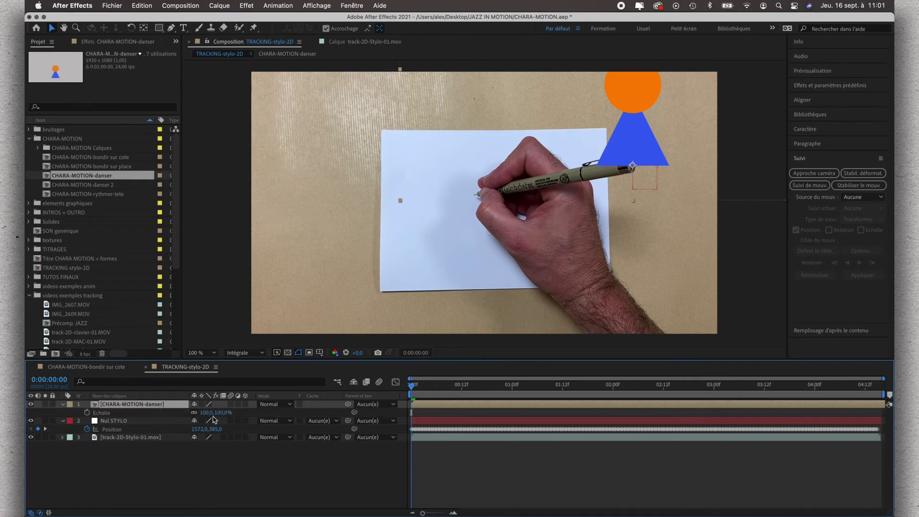
{"action": "left_click_drag", "start_coordinate": [215, 412], "coordinate": [179, 410]}
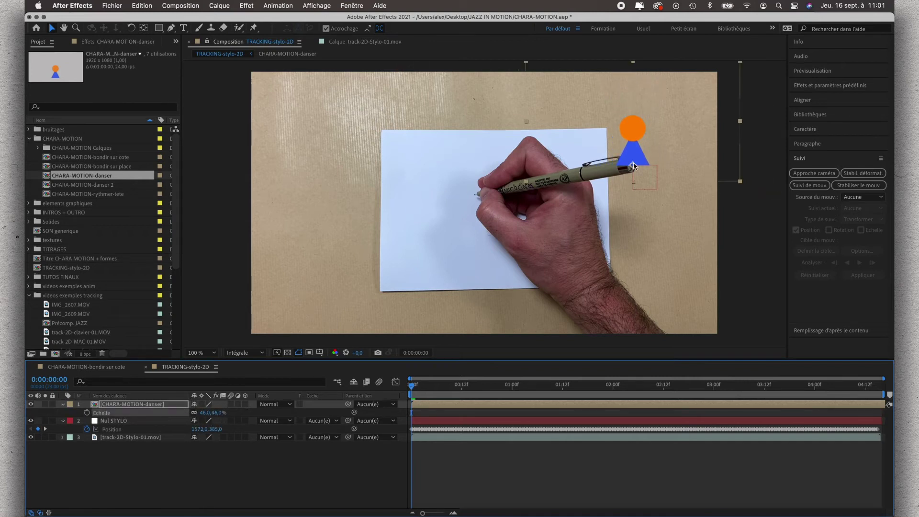
{"action": "scroll", "coordinate": [645, 162], "scroll_direction": "up", "scroll_amount": 4}
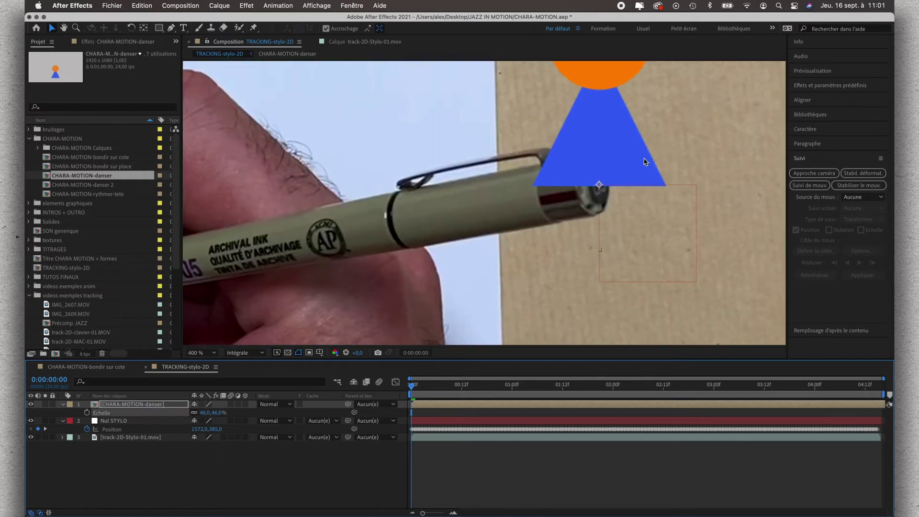
{"action": "left_click_drag", "start_coordinate": [635, 133], "coordinate": [574, 201]}
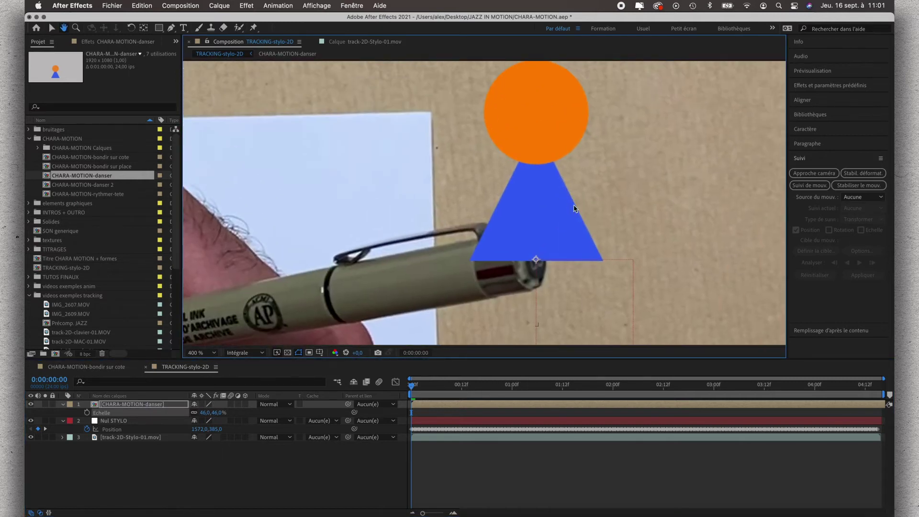
{"action": "left_click_drag", "start_coordinate": [553, 227], "coordinate": [496, 214]}
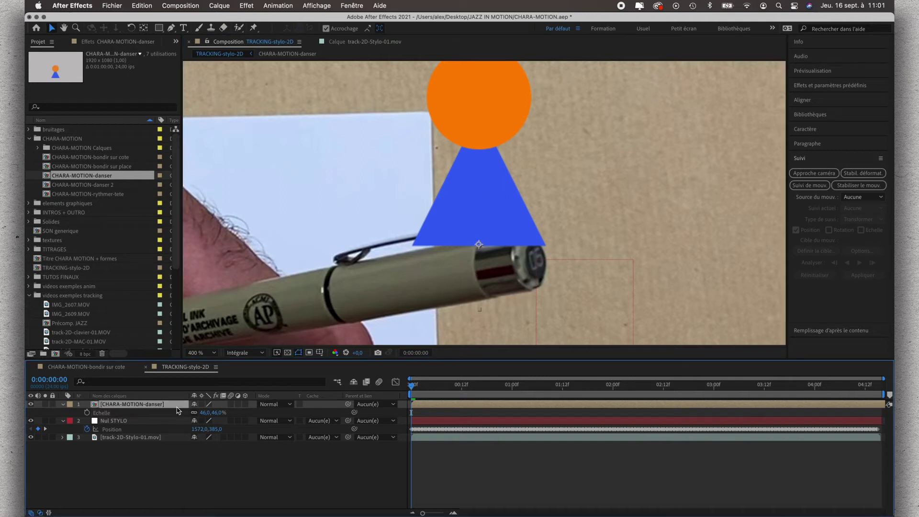
Tilt the character to -10° rotation and shift it left onto the pen end
{"action": "key", "text": "r"}
{"action": "left_click_drag", "start_coordinate": [201, 413], "coordinate": [202, 414]}
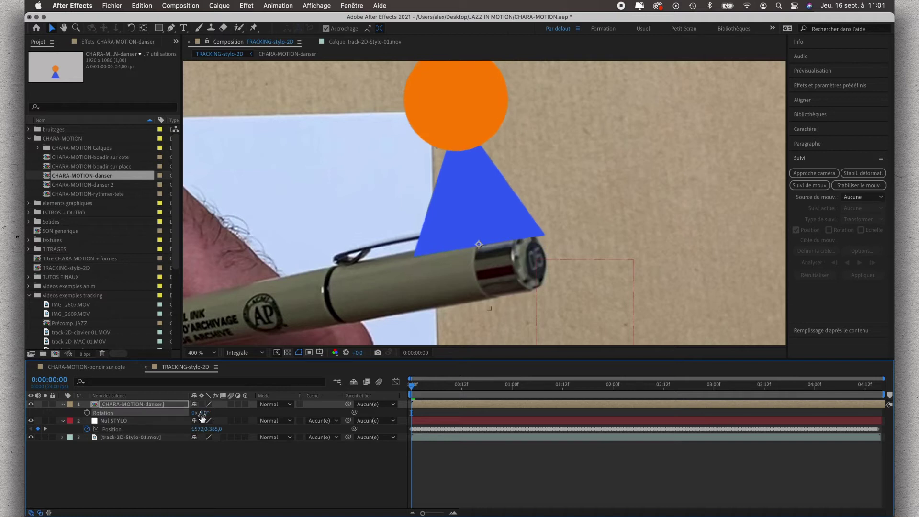
{"action": "left_click_drag", "start_coordinate": [486, 210], "coordinate": [459, 212]}
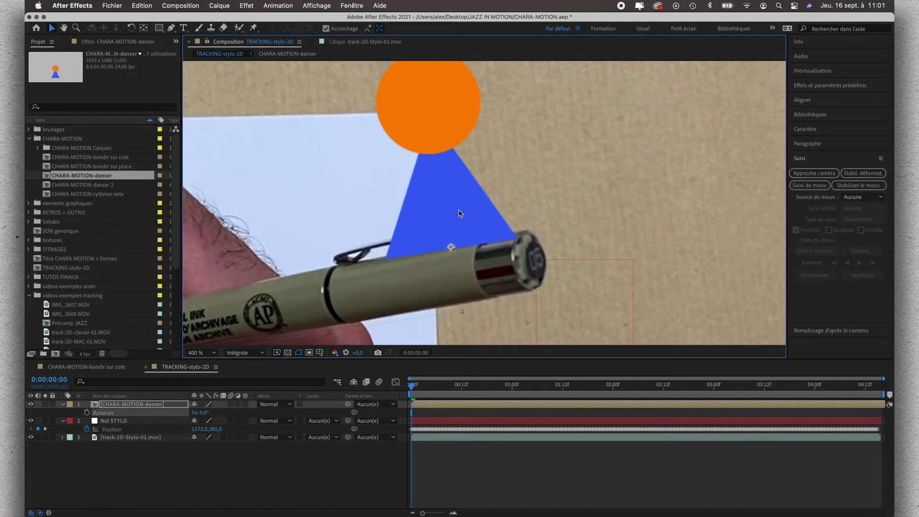
{"action": "left_click", "coordinate": [202, 412]}
{"action": "left_click_drag", "start_coordinate": [202, 412], "coordinate": [204, 415]}
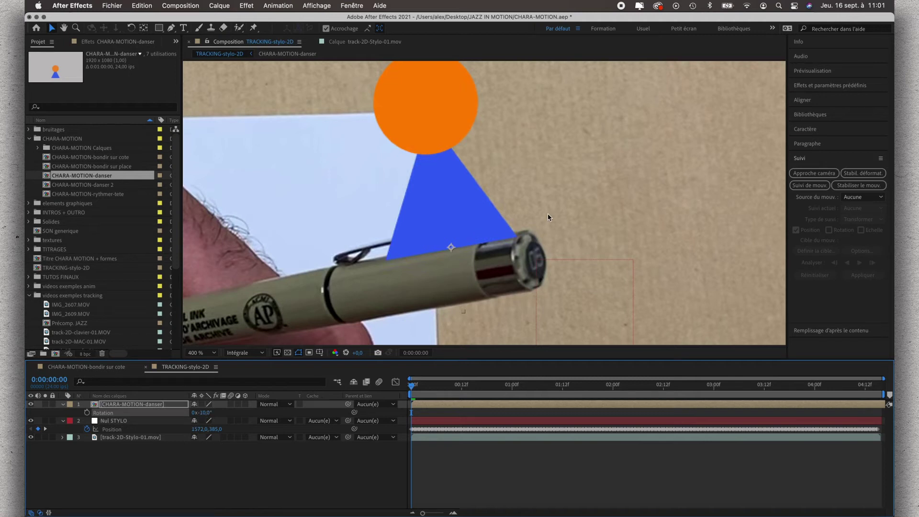
{"action": "scroll", "coordinate": [548, 214], "scroll_direction": "down", "scroll_amount": 4}
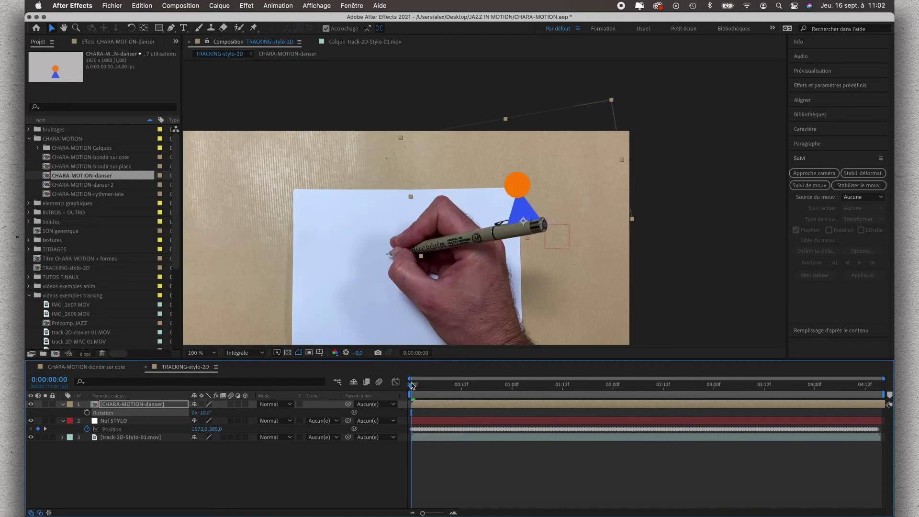
Parent the character layer to 2. Nul STYLO and scrub to confirm it follows the pen
{"action": "mouse_move", "coordinate": [411, 385]}
{"action": "left_mouse_down"}
{"action": "mouse_move", "coordinate": [592, 392]}
{"action": "mouse_move", "coordinate": [401, 390]}
{"action": "left_mouse_up"}
{"action": "left_click_drag", "start_coordinate": [348, 404], "coordinate": [158, 423]}
{"action": "mouse_move", "coordinate": [413, 387]}
{"action": "left_mouse_down"}
{"action": "mouse_move", "coordinate": [588, 407]}
{"action": "mouse_move", "coordinate": [556, 394]}
{"action": "mouse_move", "coordinate": [743, 407]}
{"action": "mouse_move", "coordinate": [432, 415]}
{"action": "mouse_move", "coordinate": [452, 417]}
{"action": "left_mouse_up"}
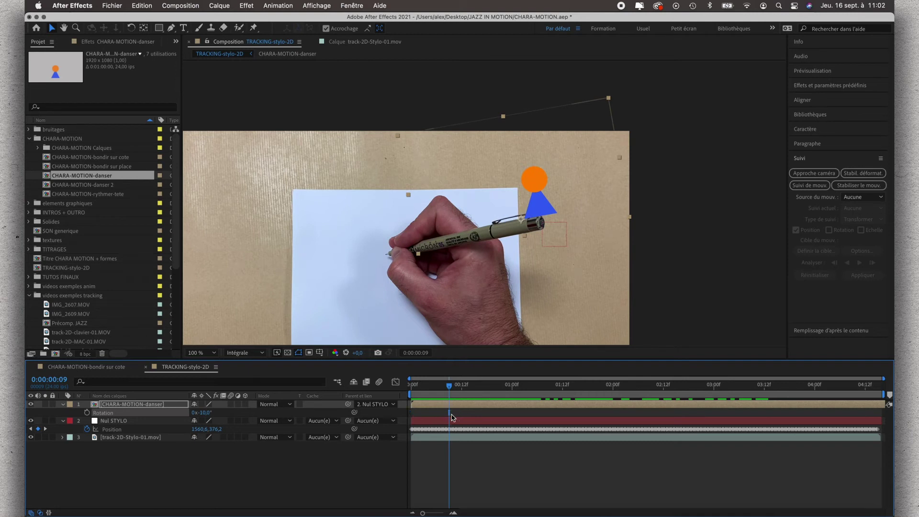
Nudge the character back onto the pen end and return to the first frame
{"action": "scroll", "coordinate": [545, 203], "scroll_direction": "up", "scroll_amount": 2}
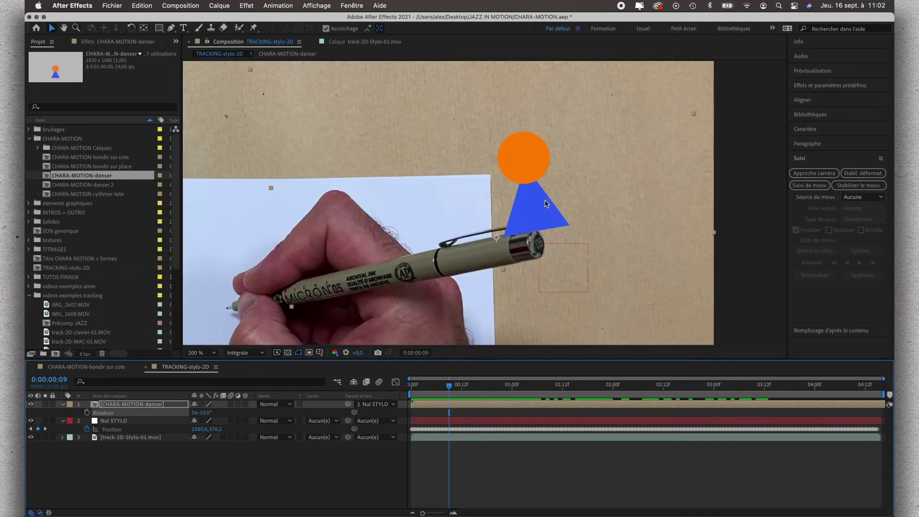
{"action": "left_click_drag", "start_coordinate": [546, 203], "coordinate": [507, 209]}
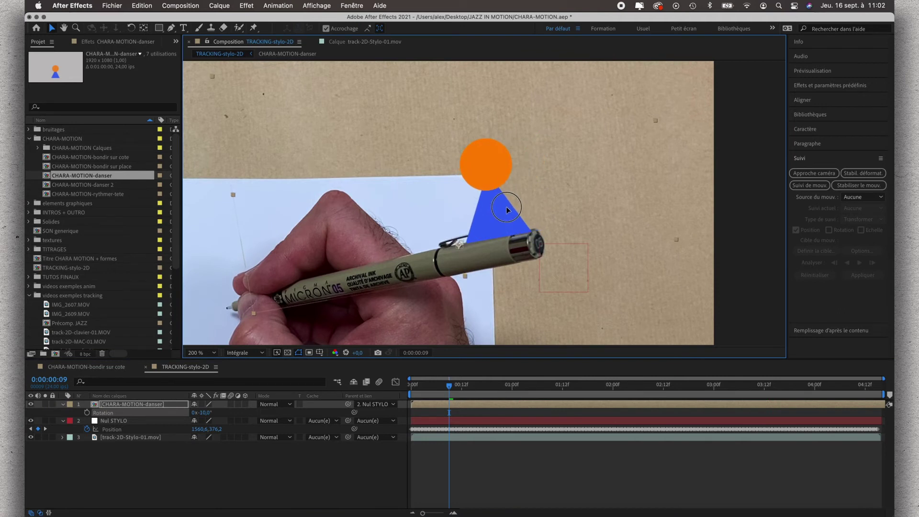
{"action": "left_click_drag", "start_coordinate": [508, 209], "coordinate": [507, 209]}
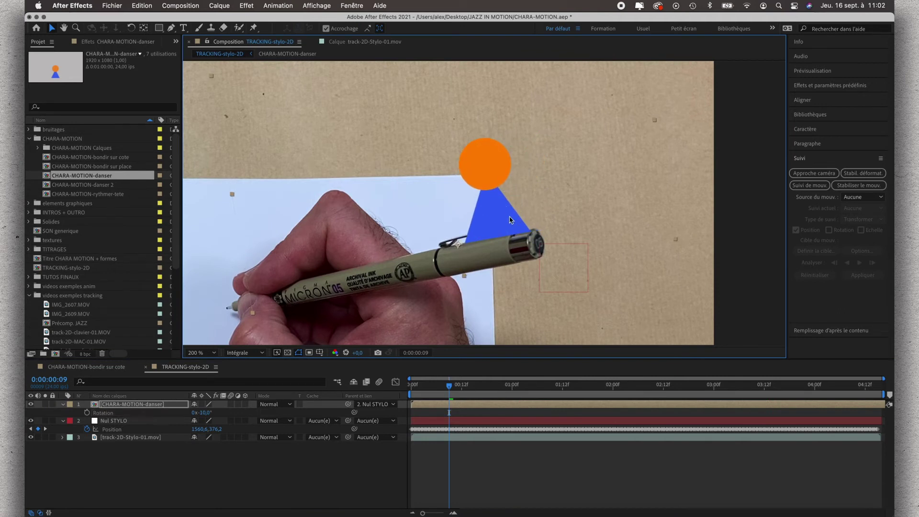
{"action": "mouse_move", "coordinate": [449, 394]}
{"action": "left_mouse_down"}
{"action": "mouse_move", "coordinate": [417, 386]}
{"action": "mouse_move", "coordinate": [616, 399]}
{"action": "mouse_move", "coordinate": [400, 444]}
{"action": "left_mouse_up"}
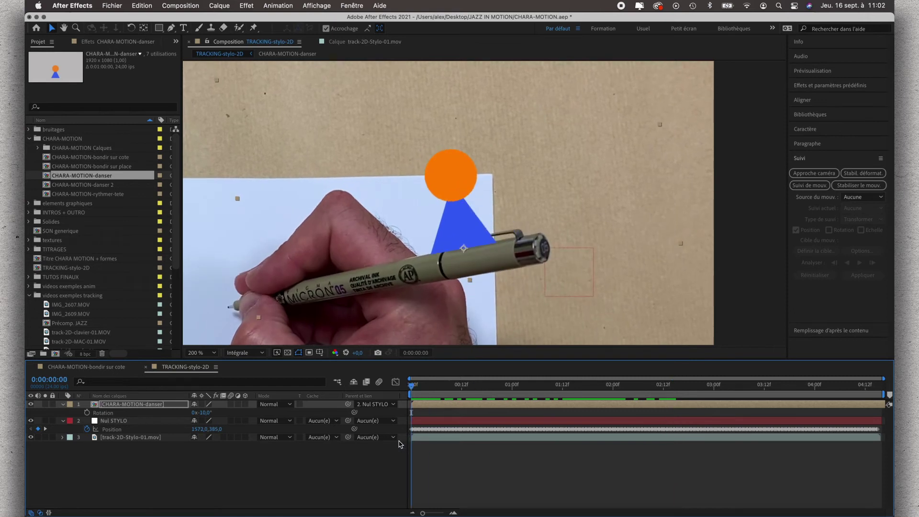
{"action": "key", "text": "space"}
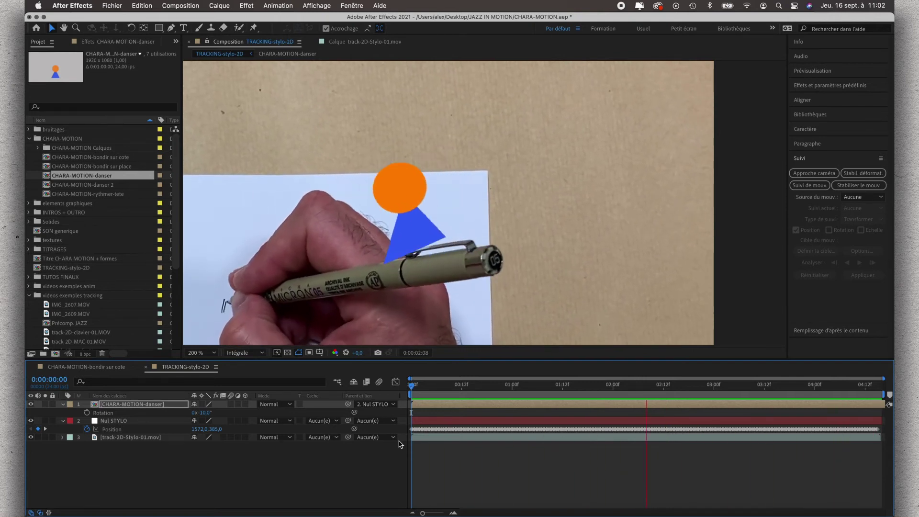
{"action": "left_click_drag", "start_coordinate": [441, 399], "coordinate": [488, 400]}
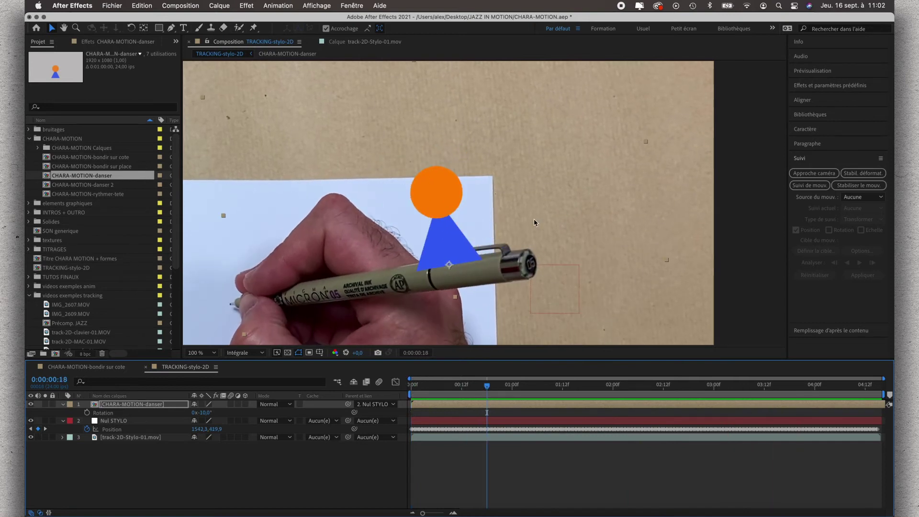
{"action": "scroll", "coordinate": [534, 221], "scroll_direction": "down", "scroll_amount": 1}
{"action": "scroll", "coordinate": [534, 222], "scroll_direction": "down", "scroll_amount": 1}
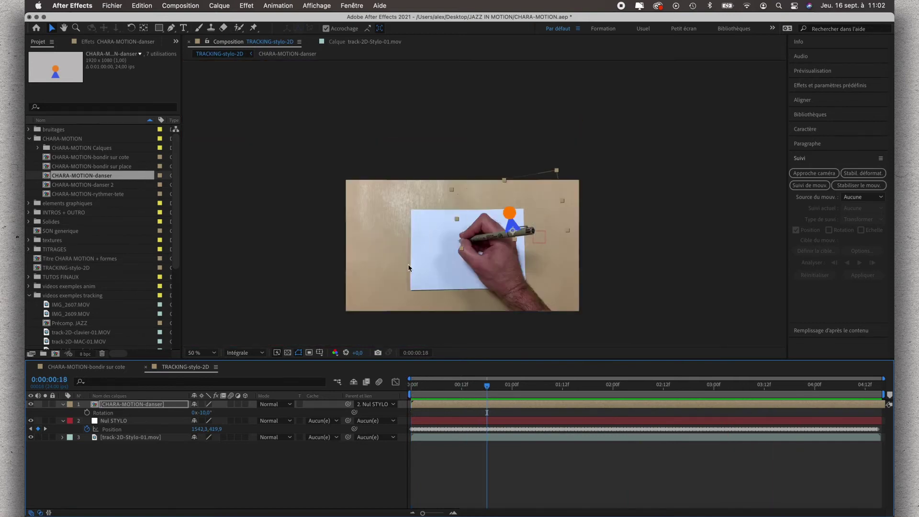
{"action": "left_click_drag", "start_coordinate": [410, 261], "coordinate": [423, 216]}
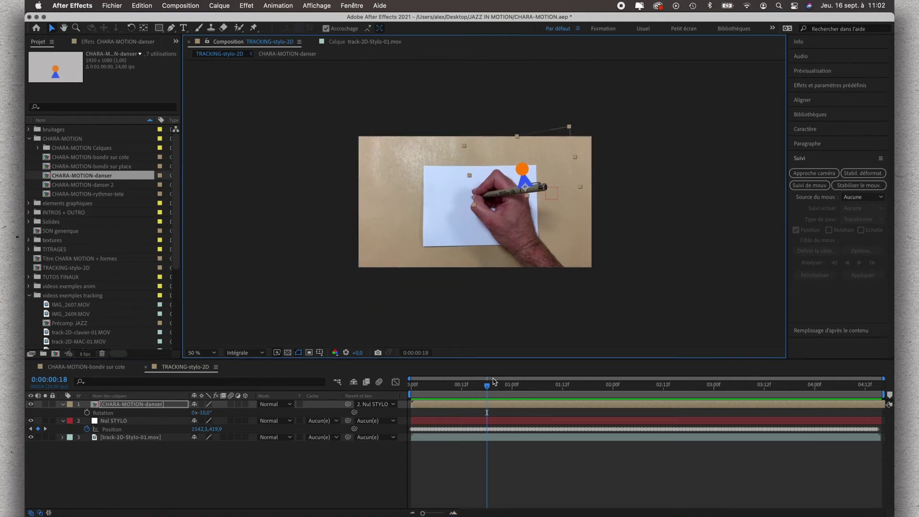
{"action": "scroll", "coordinate": [530, 294], "scroll_direction": "up", "scroll_amount": 1}
{"action": "scroll", "coordinate": [530, 296], "scroll_direction": "up", "scroll_amount": 1}
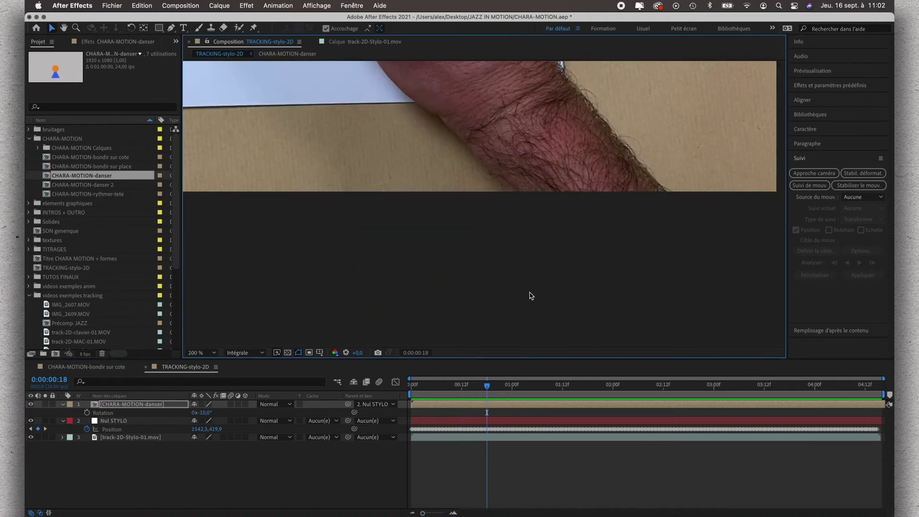
{"action": "scroll", "coordinate": [530, 295], "scroll_direction": "down", "scroll_amount": 1}
{"action": "key", "text": "h"}
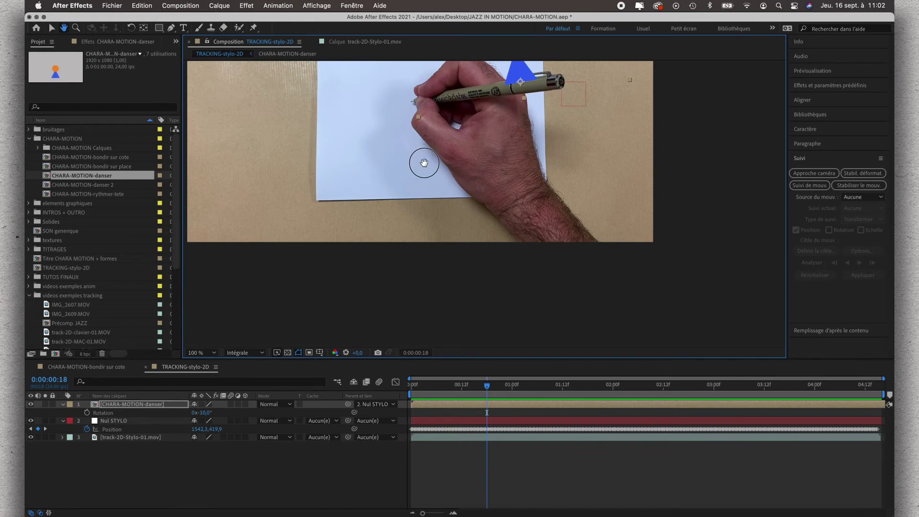
{"action": "left_click_drag", "start_coordinate": [420, 160], "coordinate": [463, 255]}
{"action": "key", "text": "v"}
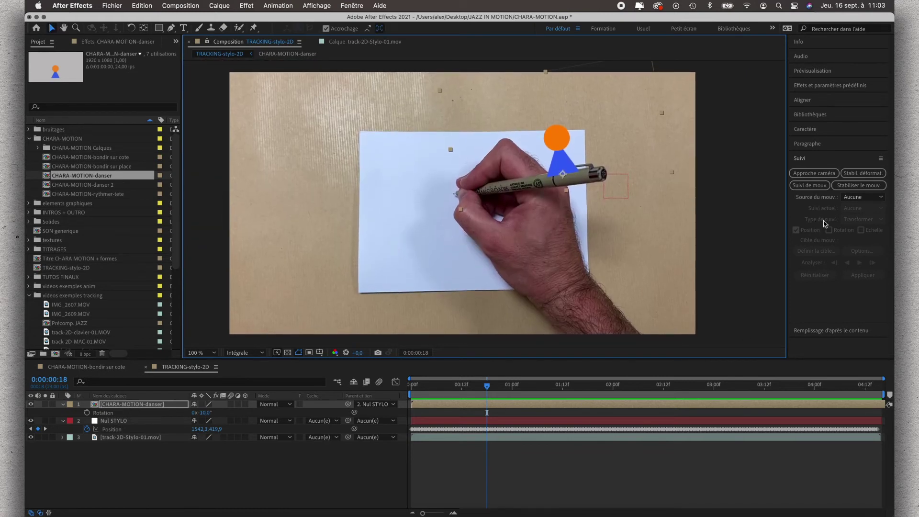
{"action": "left_click", "coordinate": [472, 437]}
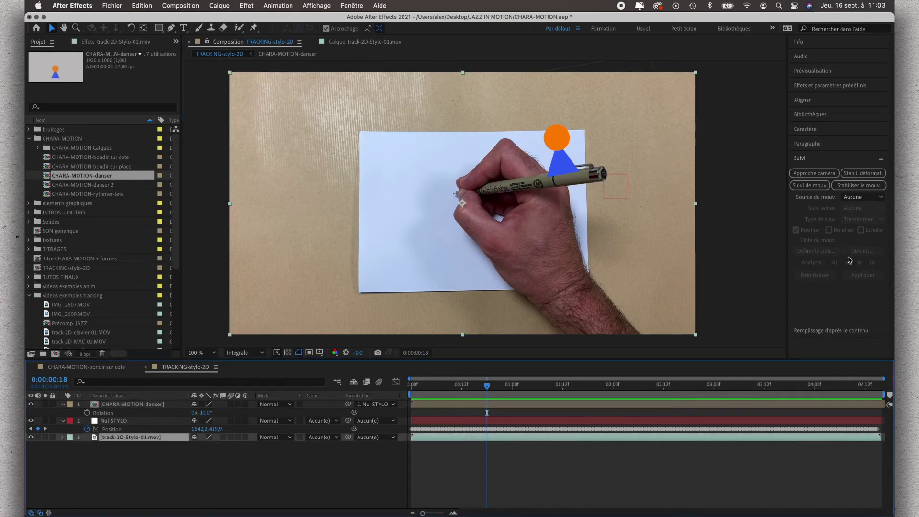
Open track-2D-Stylo-01.mov in its layer view and create tracker Suivi 2 with Position and Scale
{"action": "double_click", "coordinate": [584, 438]}
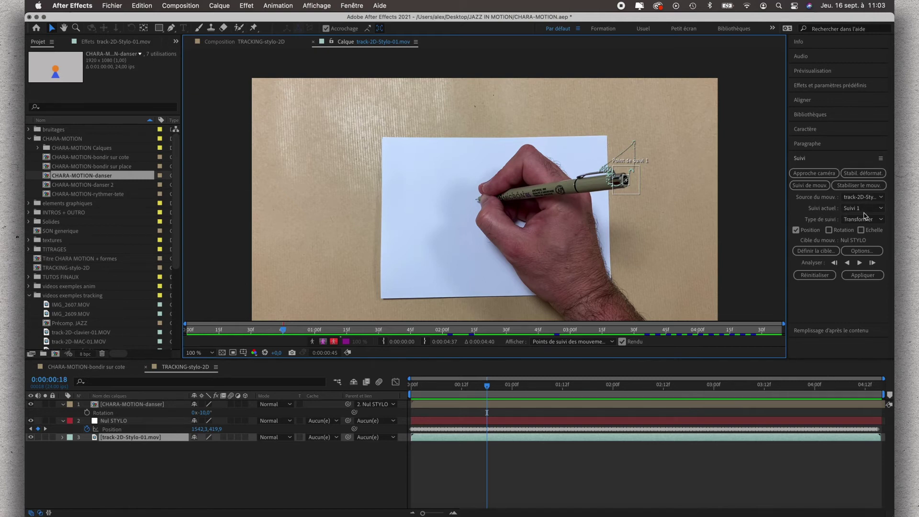
{"action": "left_click", "coordinate": [812, 187]}
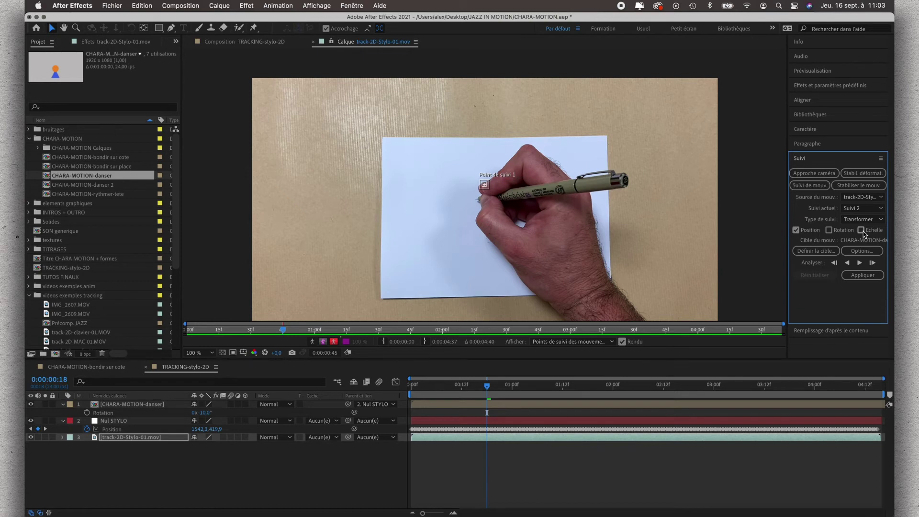
{"action": "left_click", "coordinate": [861, 230]}
Place the two track points on the paper's top-left and top-right corners and analyse forward
{"action": "left_click_drag", "start_coordinate": [486, 187], "coordinate": [382, 138]}
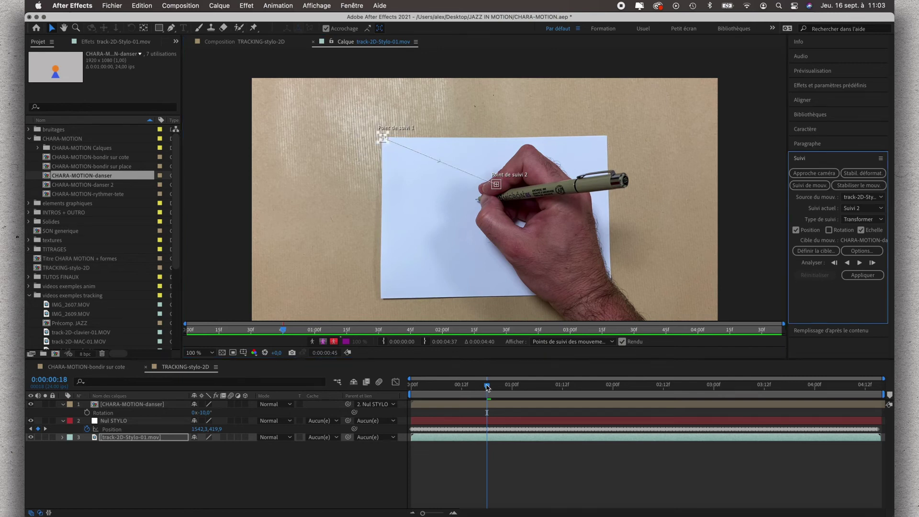
{"action": "left_click_drag", "start_coordinate": [487, 387], "coordinate": [410, 385]}
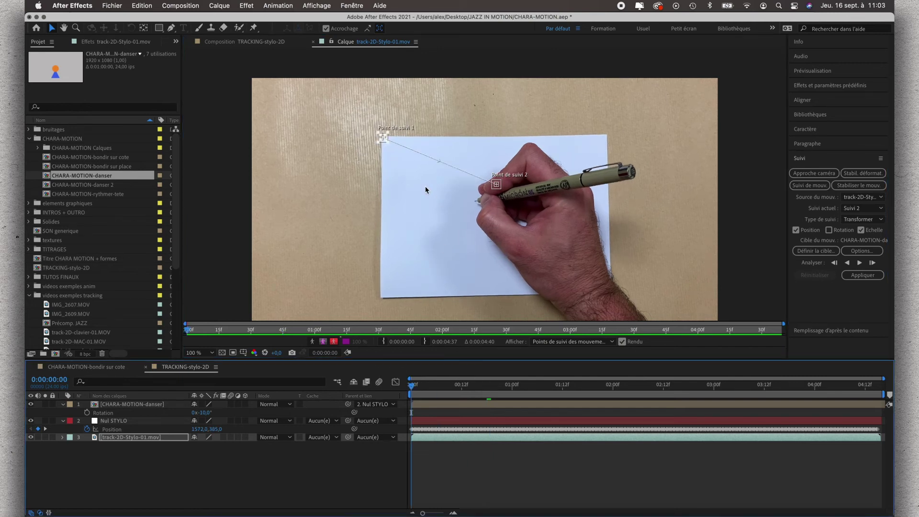
{"action": "left_click_drag", "start_coordinate": [383, 138], "coordinate": [382, 137]}
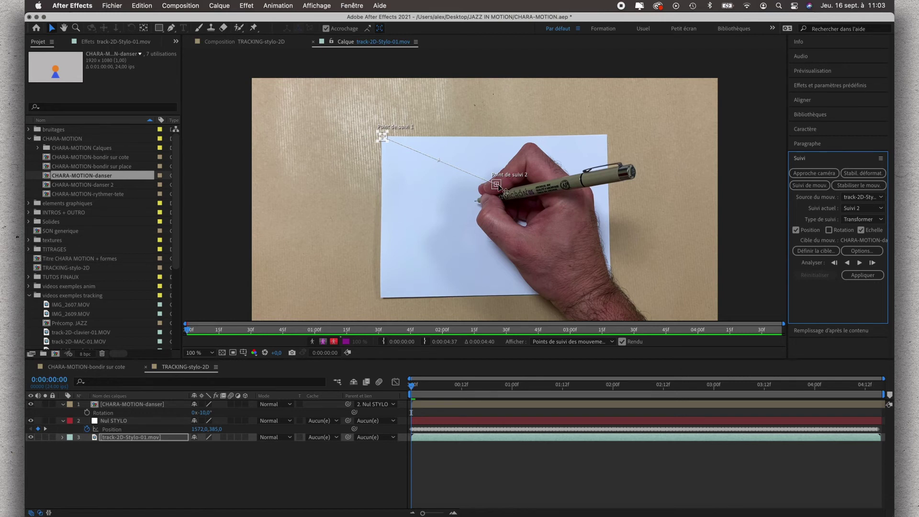
{"action": "left_click_drag", "start_coordinate": [500, 187], "coordinate": [608, 136]}
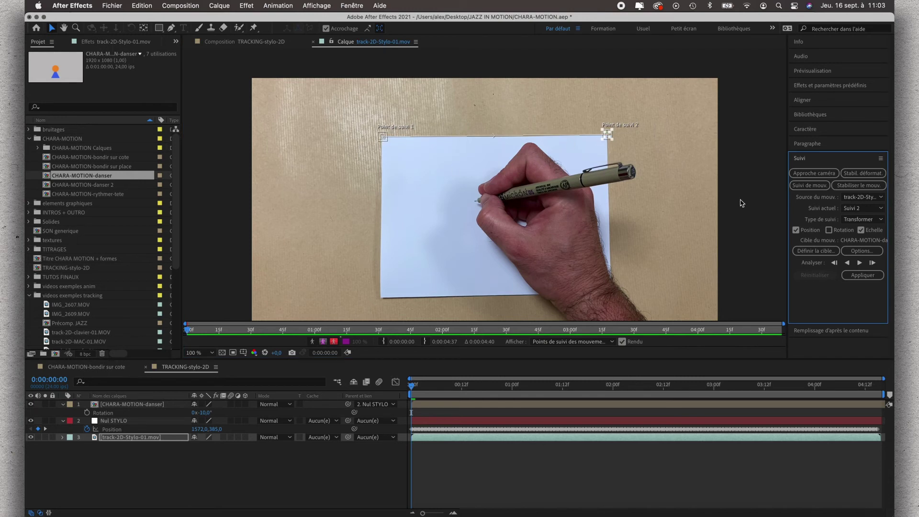
{"action": "left_click", "coordinate": [861, 263]}
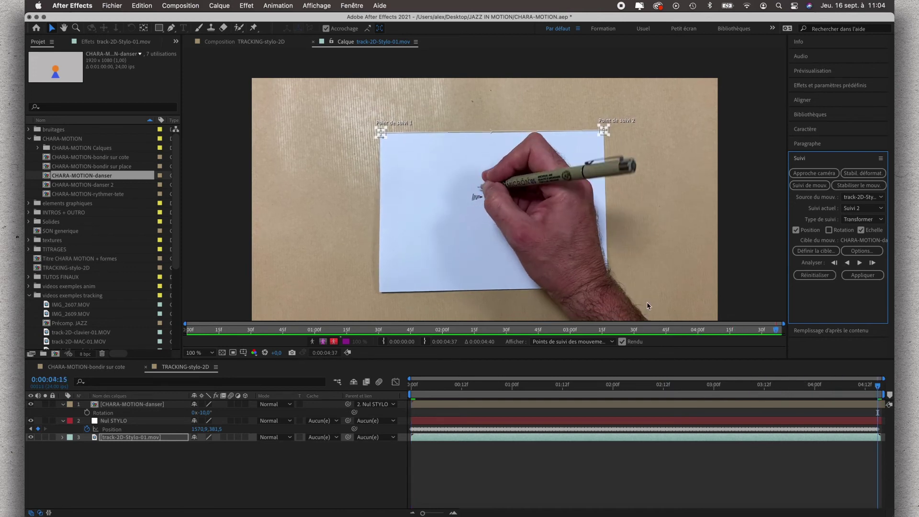
Review the motion target list but cancel, leaving CHARA-MOTION-danser, and return to TRACKING-stylo-2D
{"action": "left_click", "coordinate": [813, 253]}
{"action": "left_click", "coordinate": [477, 259]}
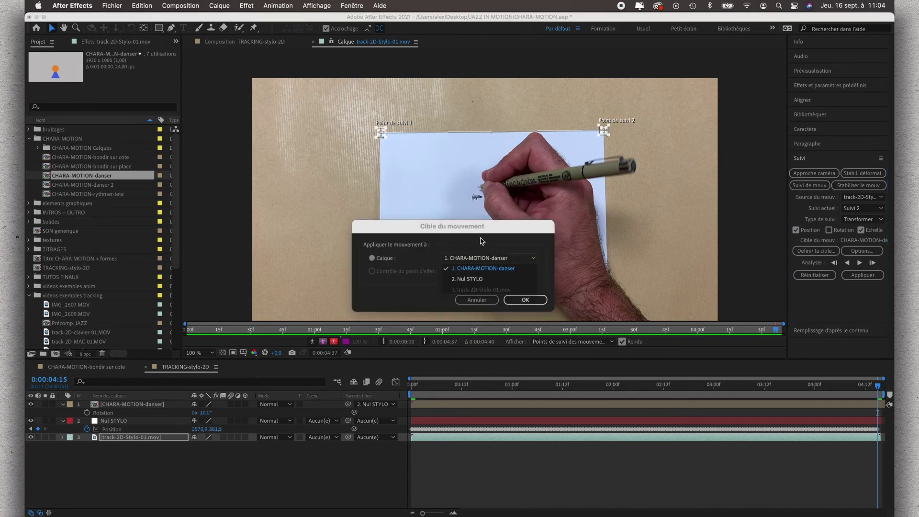
{"action": "left_click", "coordinate": [482, 241]}
{"action": "left_click", "coordinate": [474, 299]}
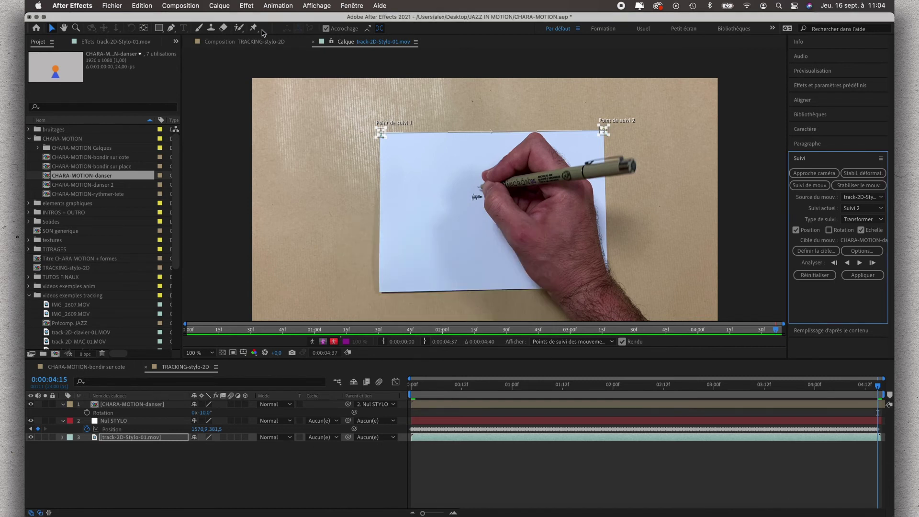
{"action": "left_click", "coordinate": [248, 43]}
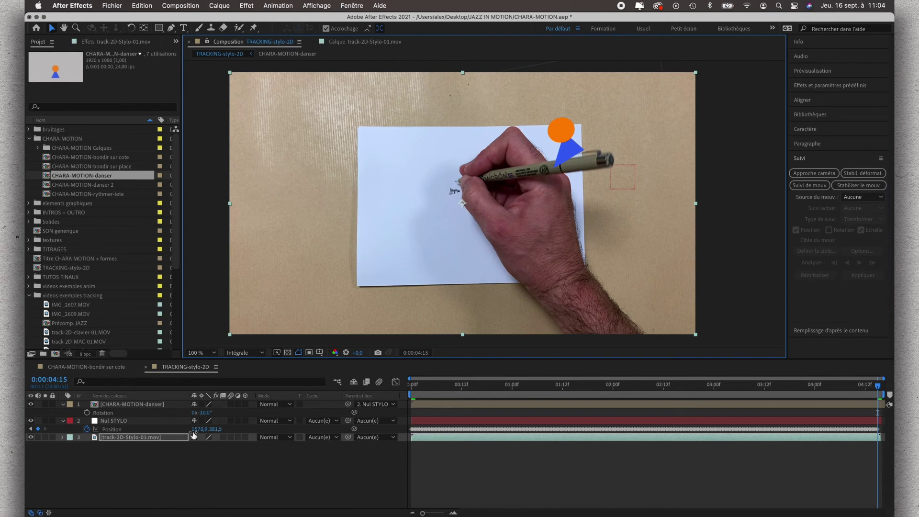
Add a null object above CHARA-MOTION-danser and rename it 'Nul TEXTE'
{"action": "left_click", "coordinate": [152, 406]}
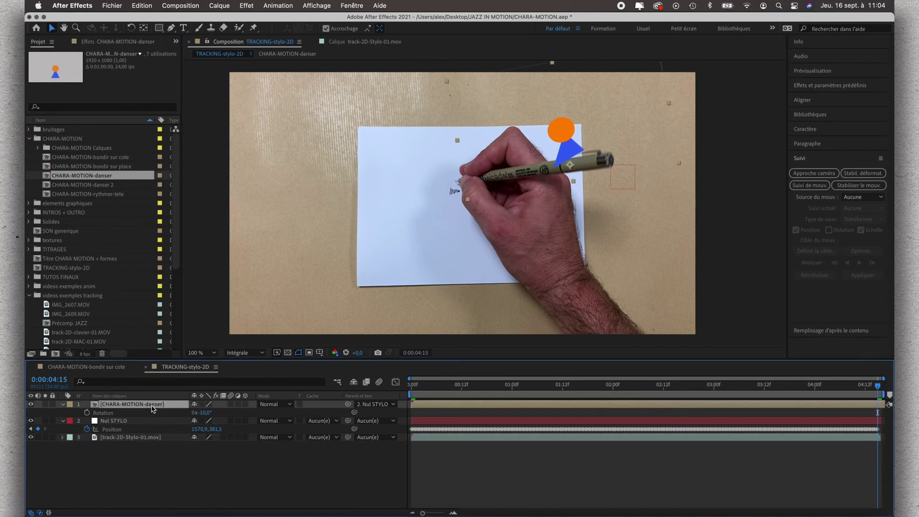
{"action": "left_click", "coordinate": [215, 7]}
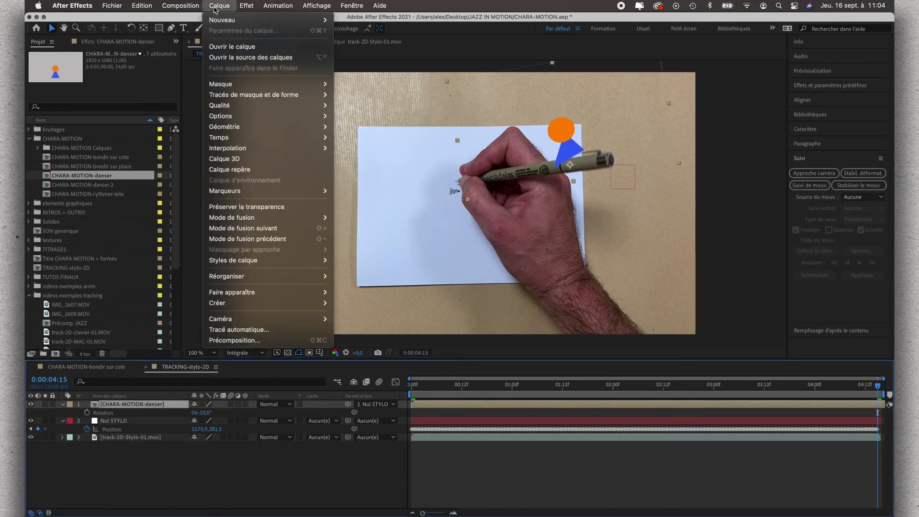
{"action": "mouse_move", "coordinate": [222, 21]}
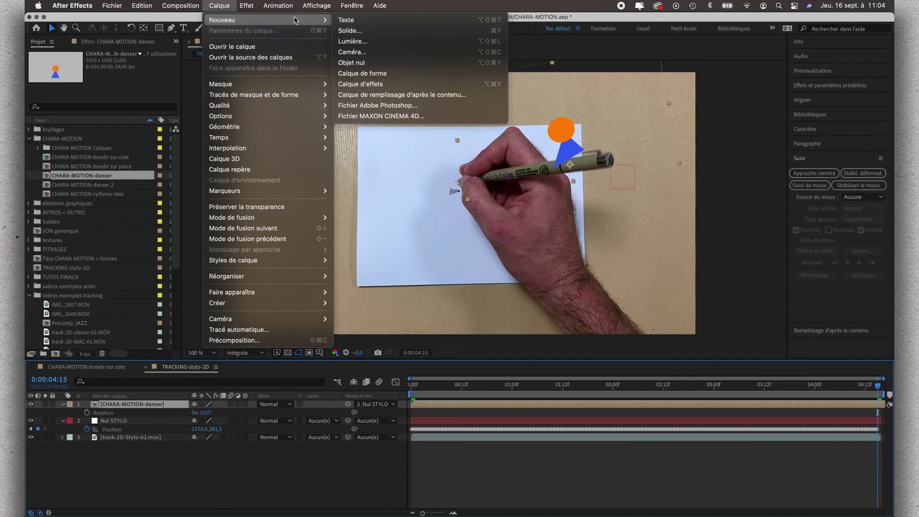
{"action": "left_click", "coordinate": [354, 62]}
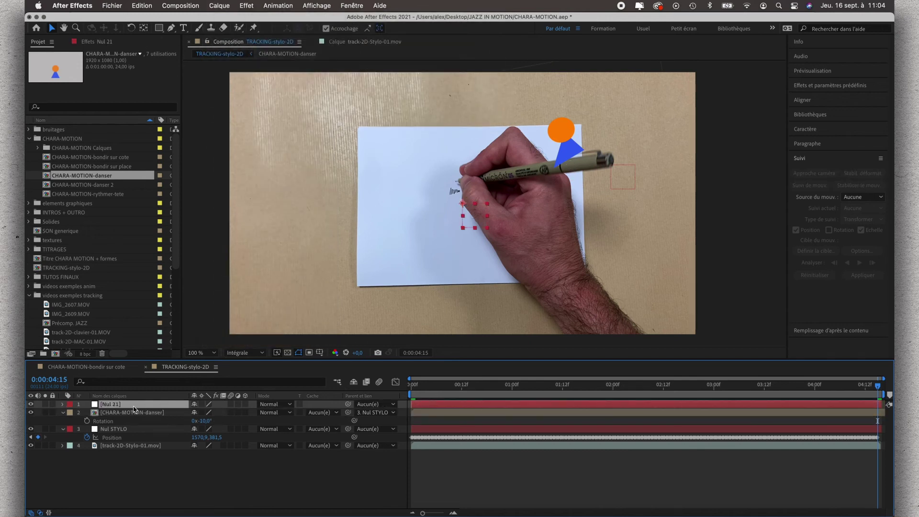
{"action": "key", "text": "Return"}
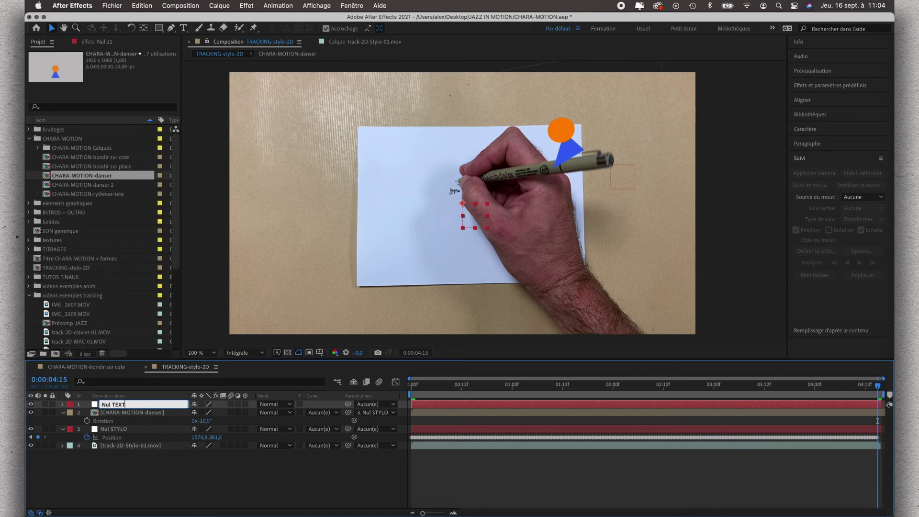
{"action": "key", "text": "Return"}
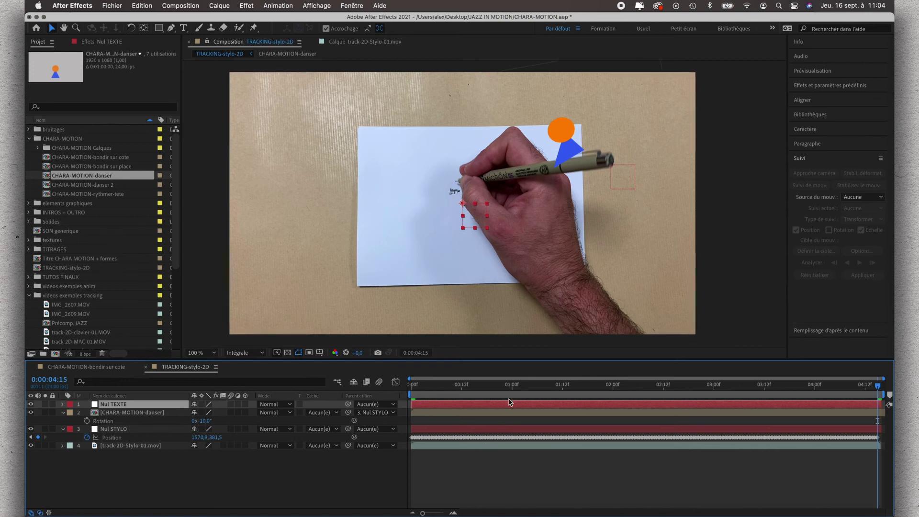
In the pen footage's tracker, set Suivi 2's motion target to Nul TEXTE
{"action": "left_click", "coordinate": [489, 447]}
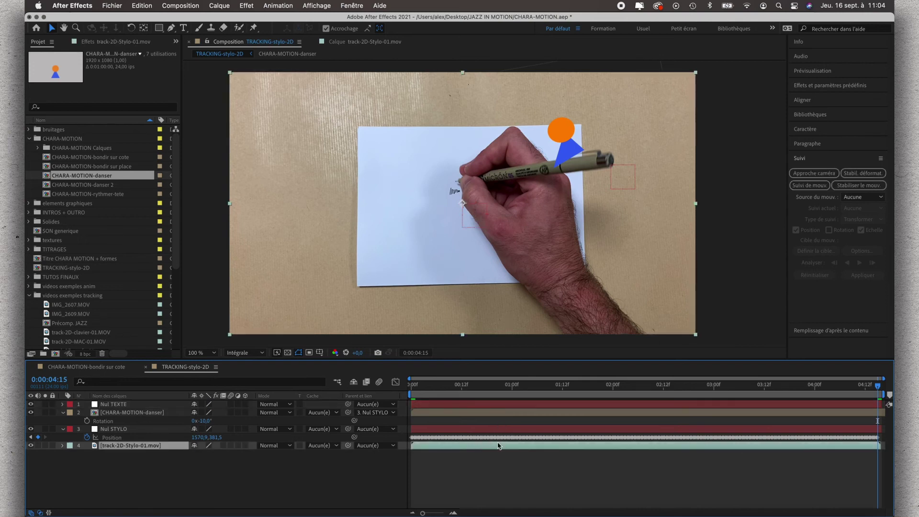
{"action": "double_click", "coordinate": [615, 446]}
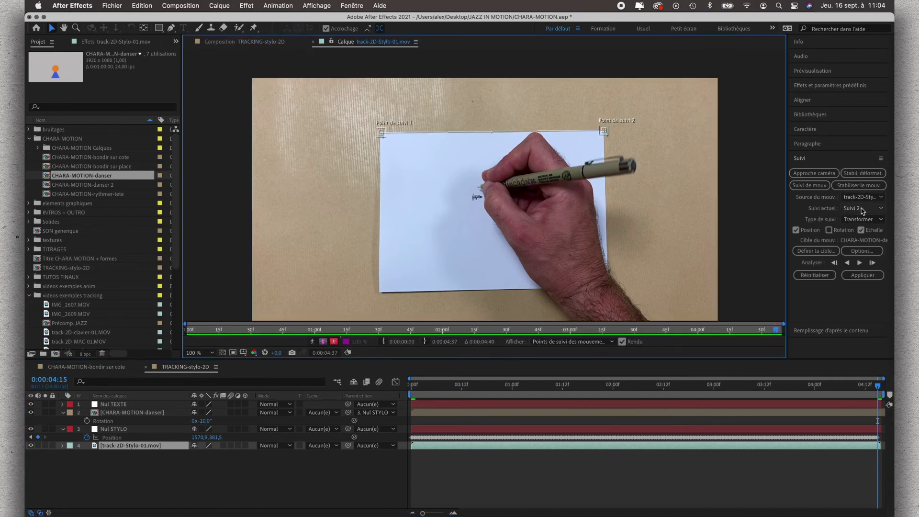
{"action": "left_click", "coordinate": [816, 250]}
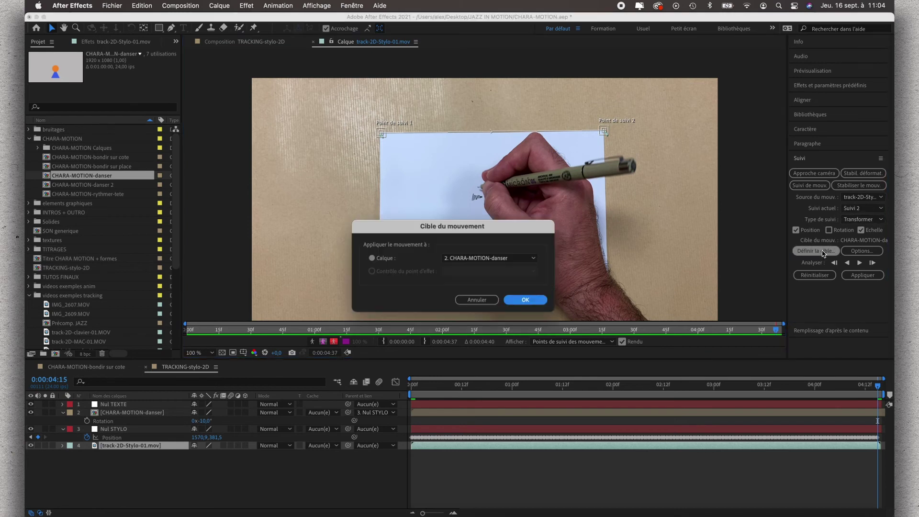
{"action": "left_click", "coordinate": [470, 254]}
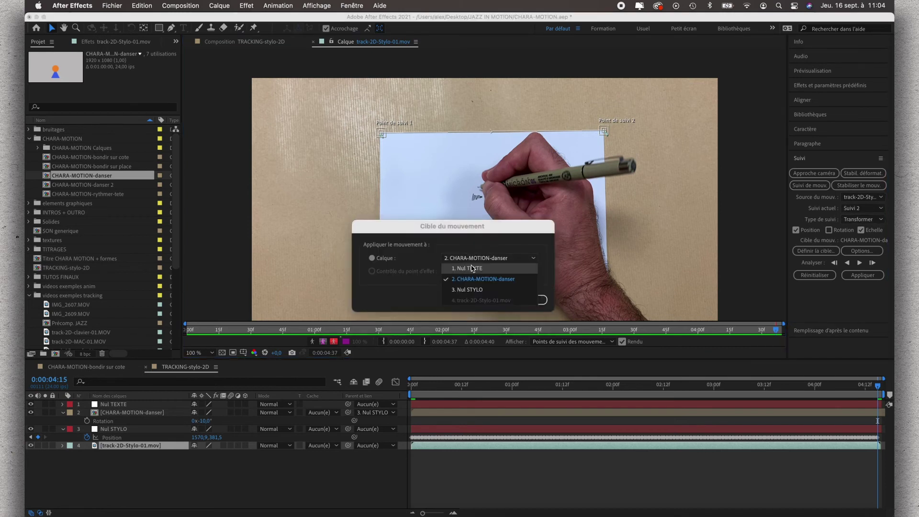
{"action": "left_click", "coordinate": [472, 270]}
{"action": "left_click", "coordinate": [528, 301]}
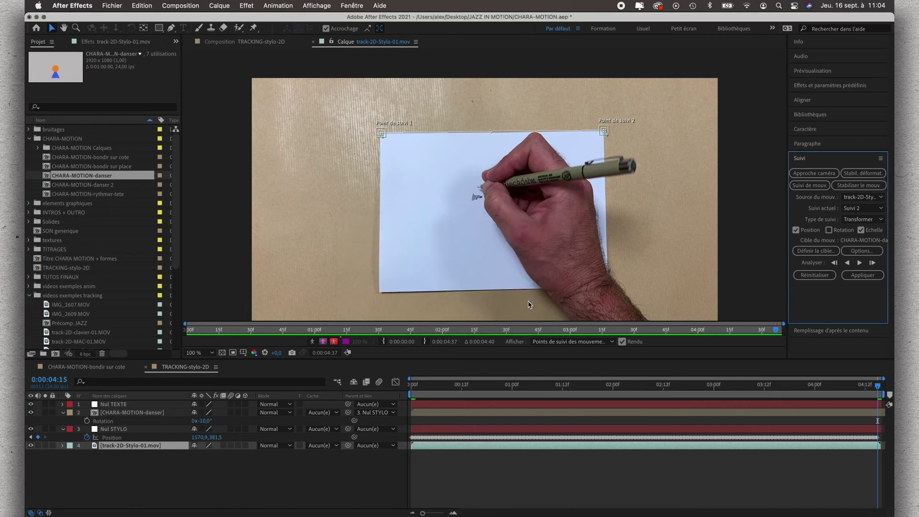
Apply the Suivi 2 track to Nul TEXTE on both X and Y
{"action": "left_click", "coordinate": [863, 275]}
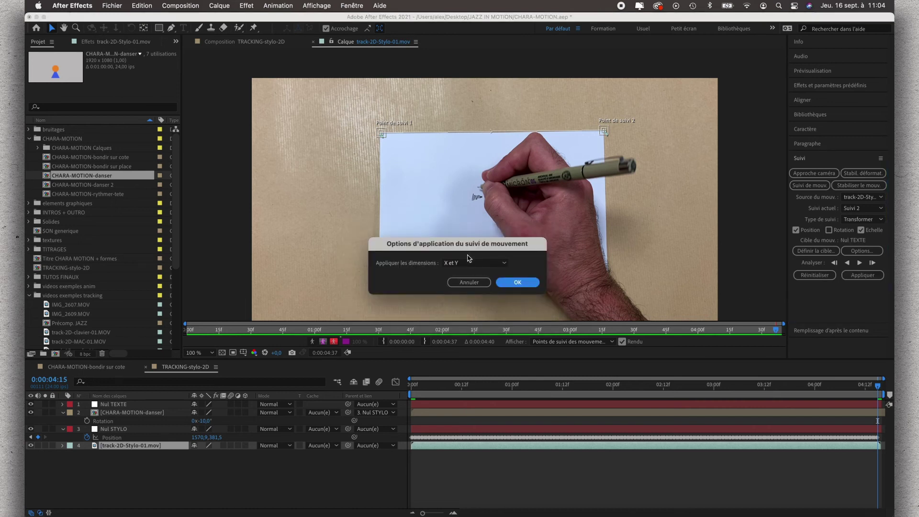
{"action": "left_click", "coordinate": [518, 282]}
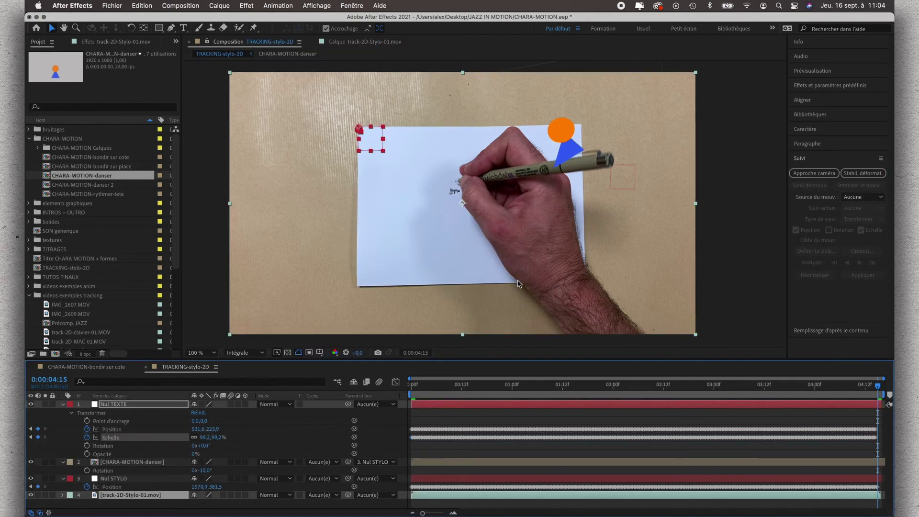
{"action": "left_click", "coordinate": [153, 407]}
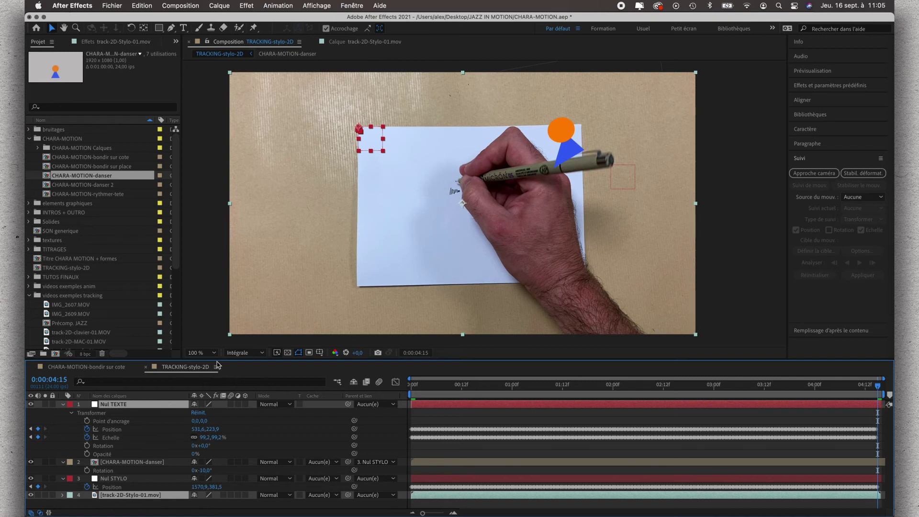
{"action": "left_click", "coordinate": [172, 462]}
{"action": "left_click", "coordinate": [167, 404]}
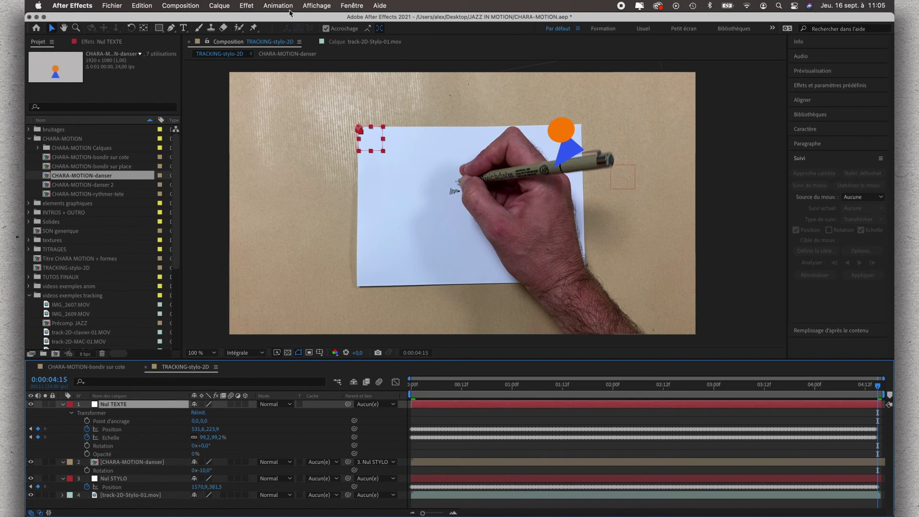
{"action": "left_click", "coordinate": [183, 27]}
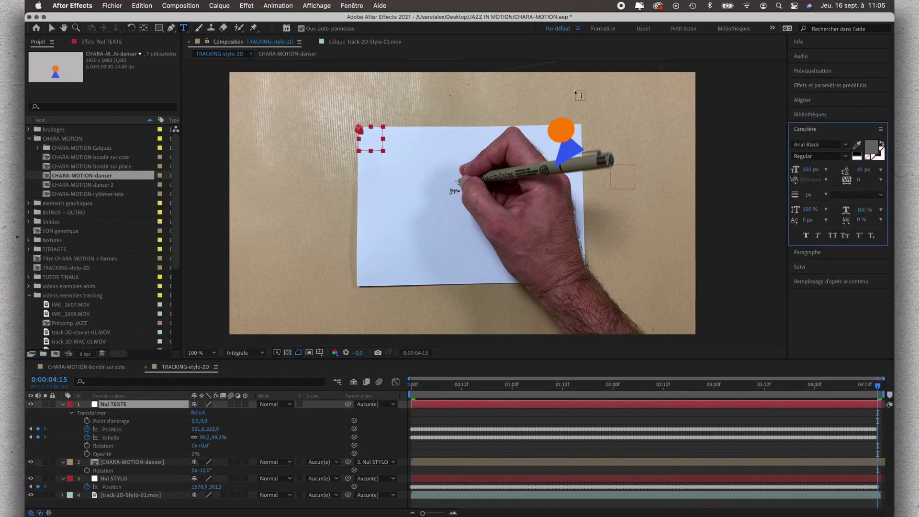
Create a text layer reading 'JAZZ IN MOTION' with 'alex cappelli' on a second line
{"action": "left_click", "coordinate": [512, 98]}
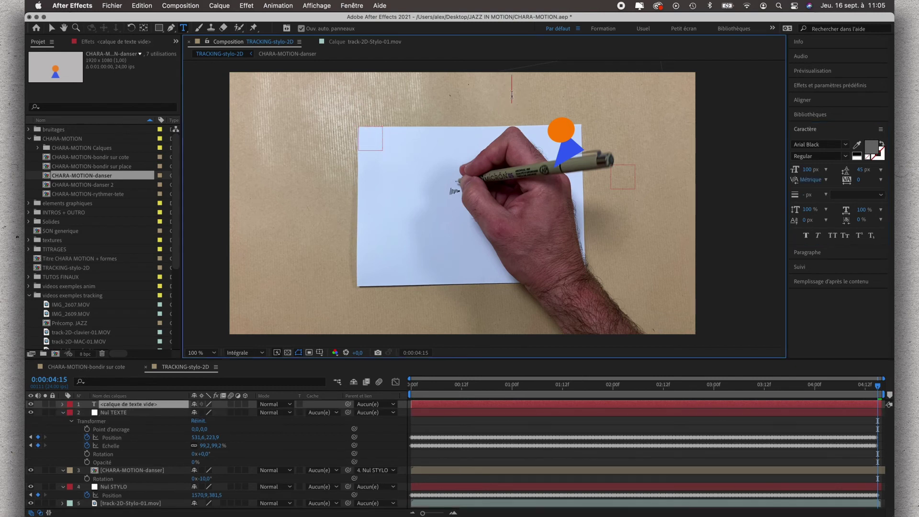
{"action": "type", "text": "JA"}
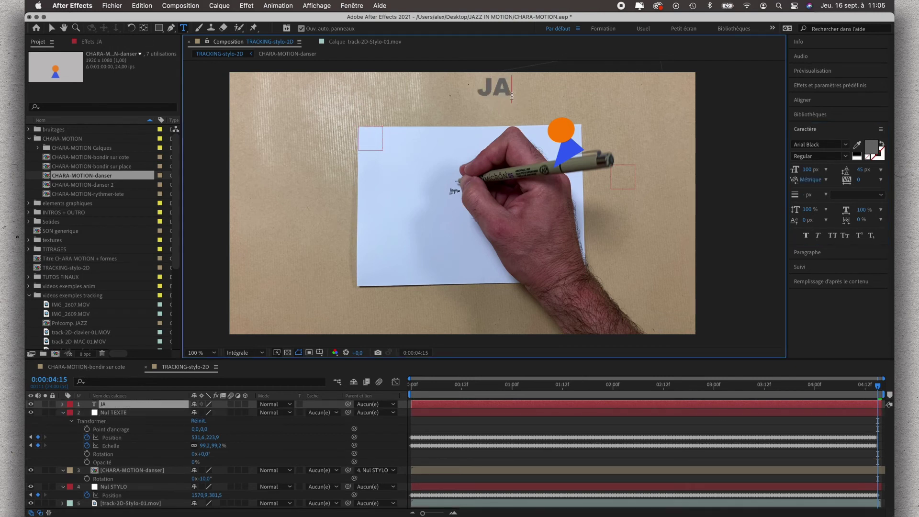
{"action": "type", "text": "ZZ"}
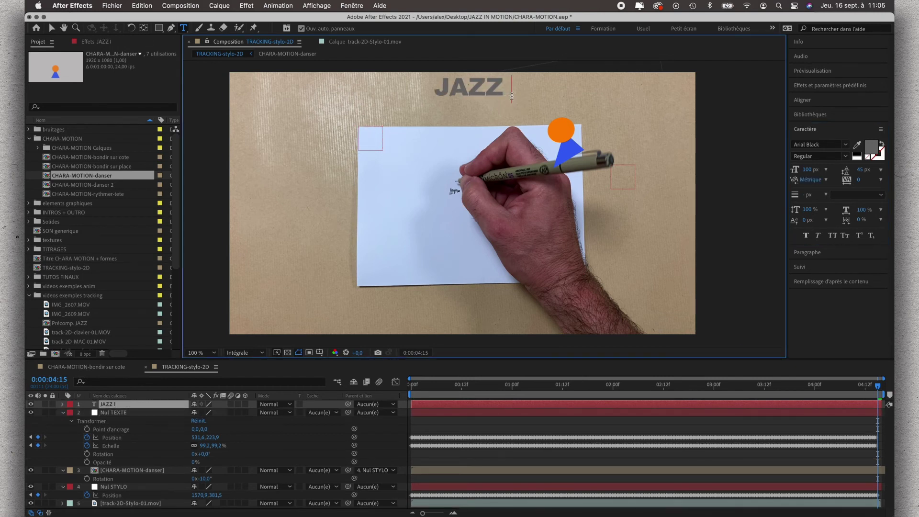
{"action": "type", "text": " IN MTIO"}
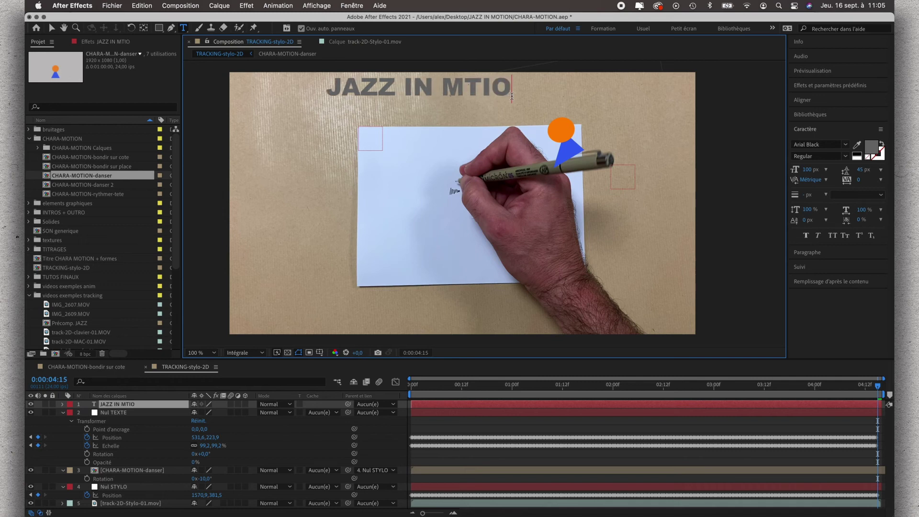
{"action": "type", "text": "N"}
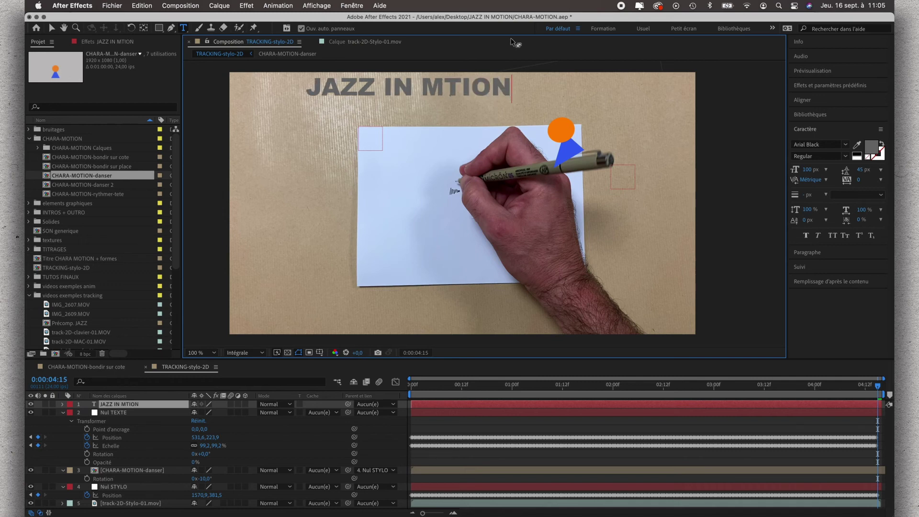
{"action": "type", "text": "O"}
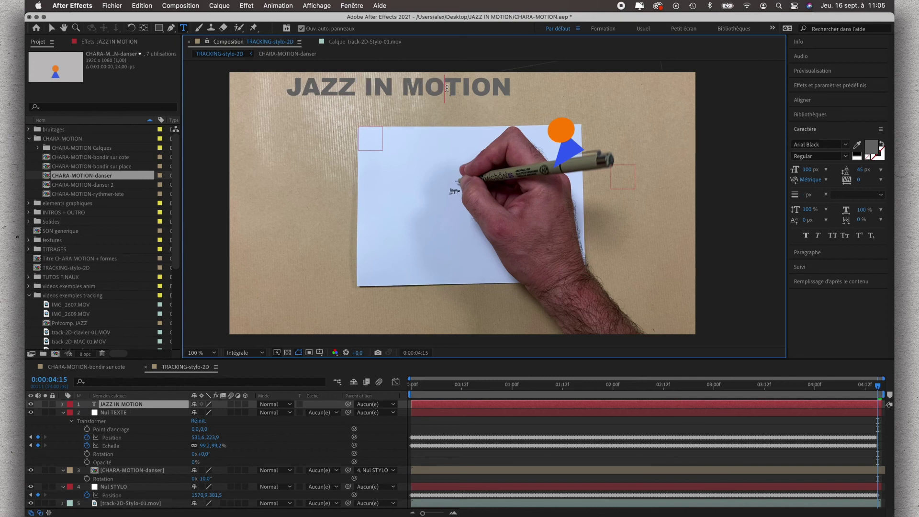
{"action": "left_click", "coordinate": [510, 82]}
{"action": "key", "text": "Return"}
{"action": "type", "text": "alex cappell"}
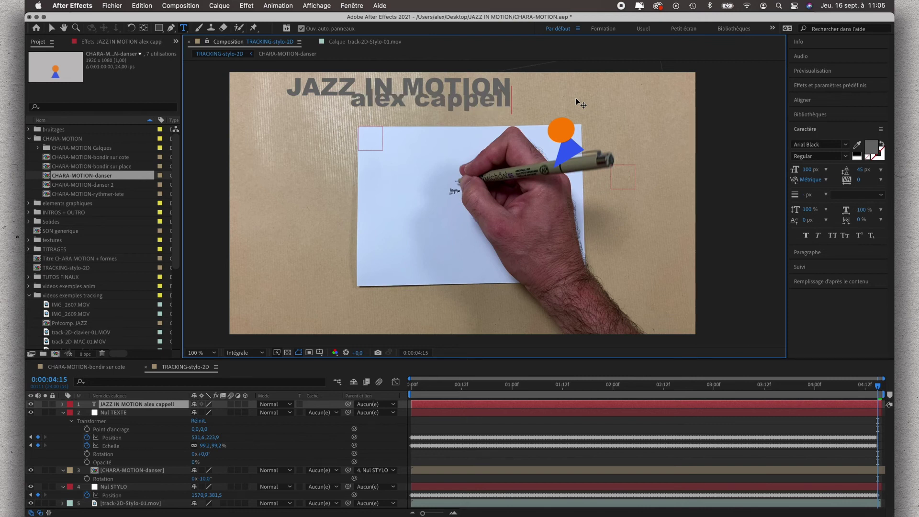
{"action": "type", "text": "i"}
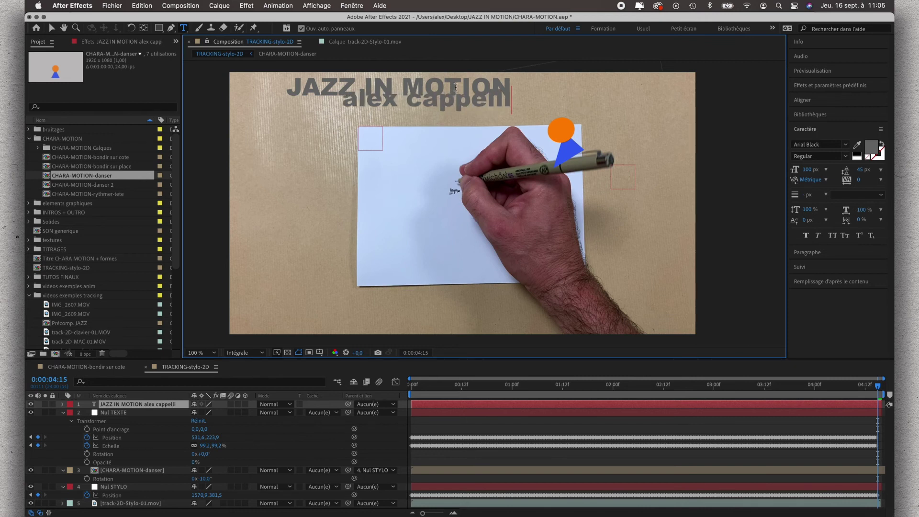
{"action": "triple_click", "coordinate": [454, 101]}
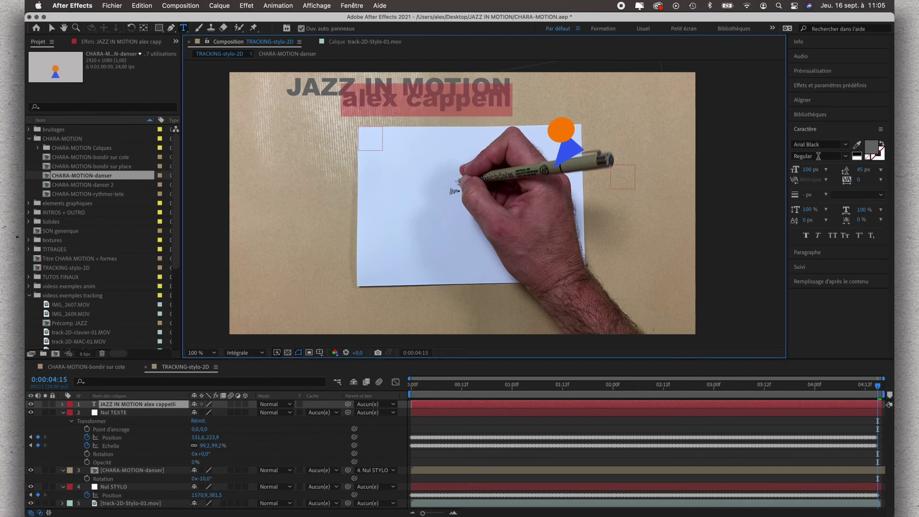
{"action": "left_click", "coordinate": [808, 170]}
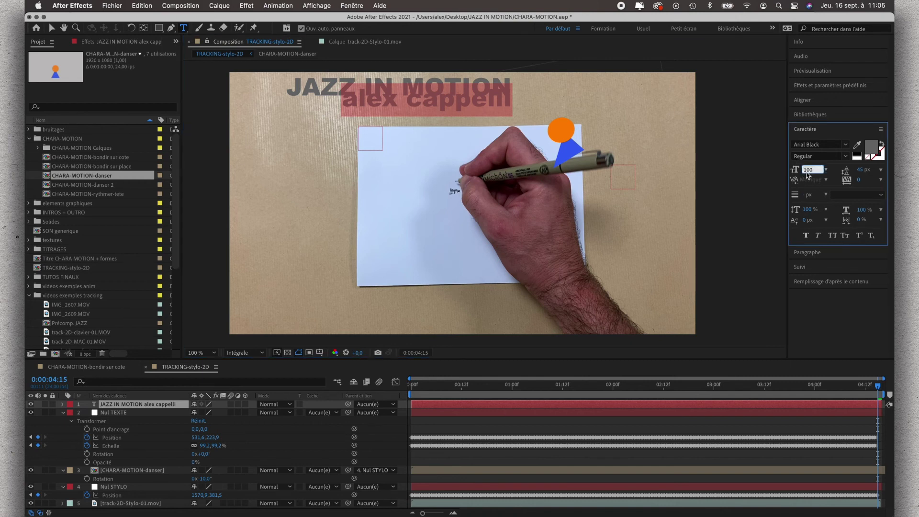
{"action": "type", "text": "50"}
{"action": "key", "text": "Return"}
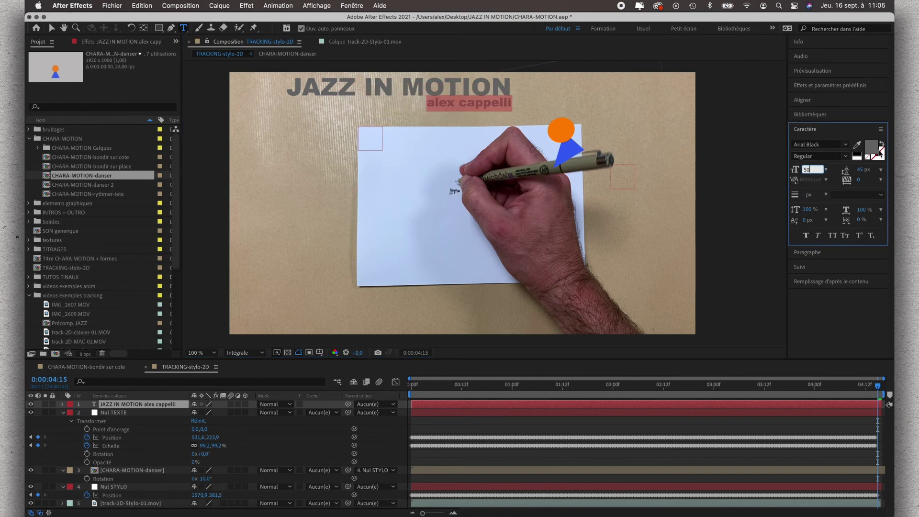
{"action": "left_click", "coordinate": [845, 145]}
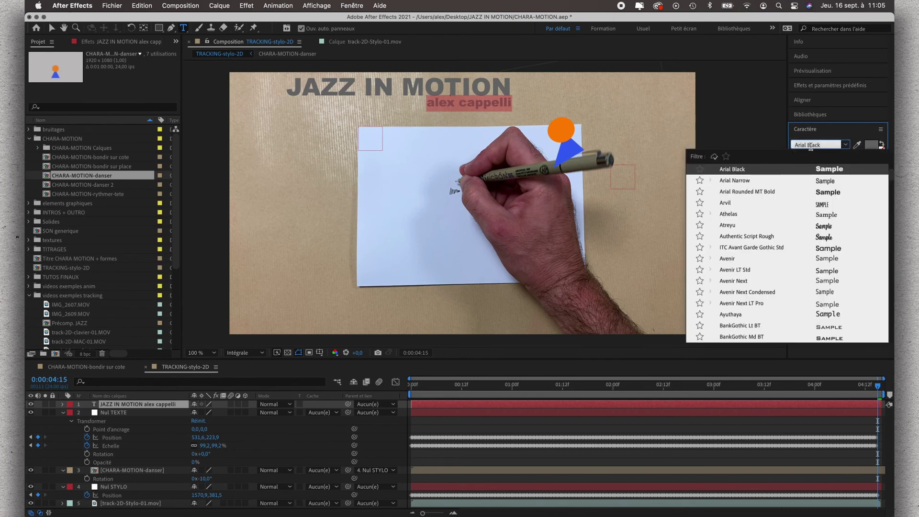
{"action": "key", "text": "BackSpace"}
{"action": "key", "text": "BackSpace"}
{"action": "key", "text": "BackSpace"}
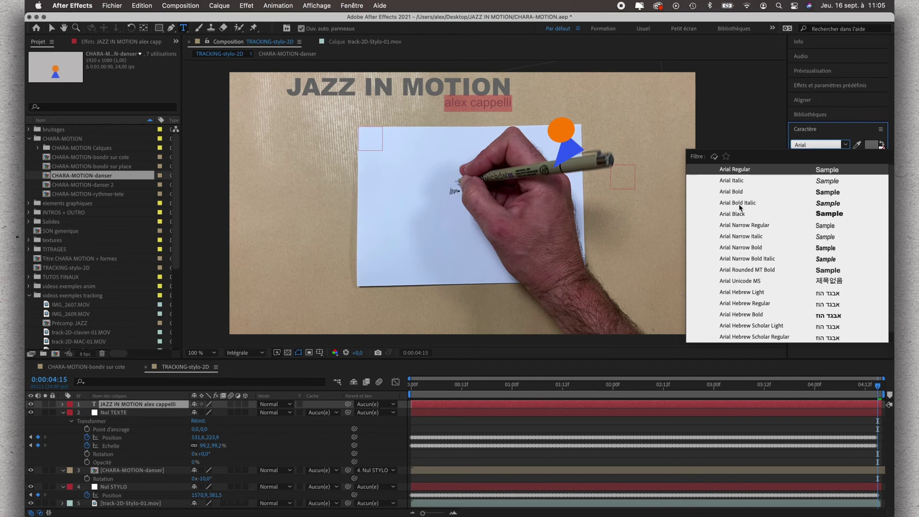
{"action": "key", "text": "Return"}
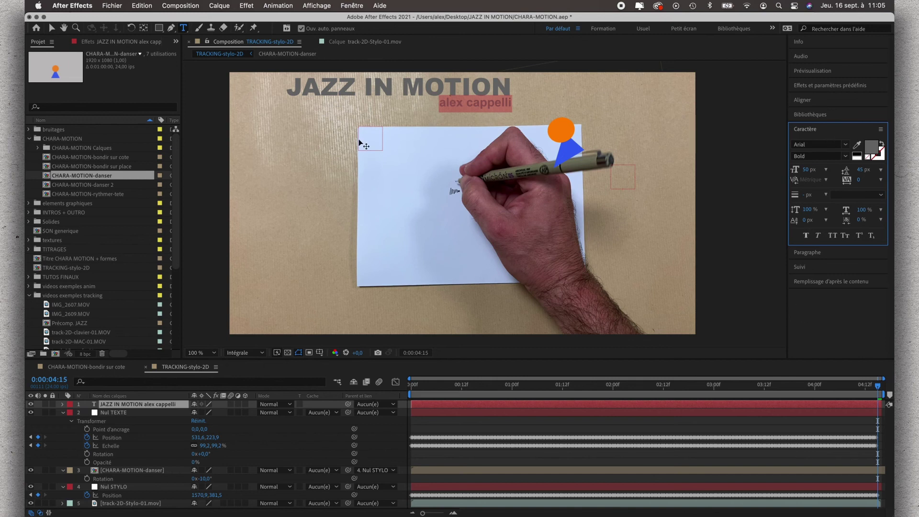
{"action": "left_click", "coordinate": [142, 413]}
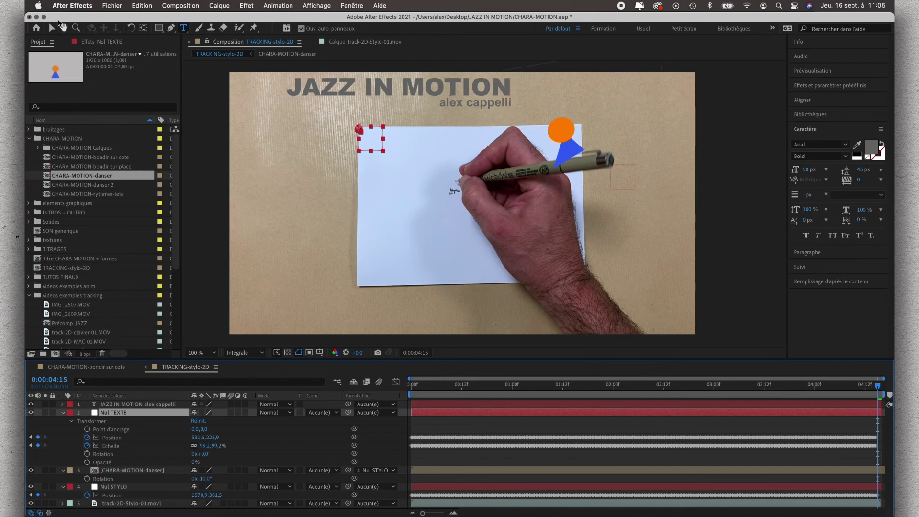
Move the JAZZ IN MOTION title slightly down-left into place
{"action": "left_click", "coordinate": [52, 28]}
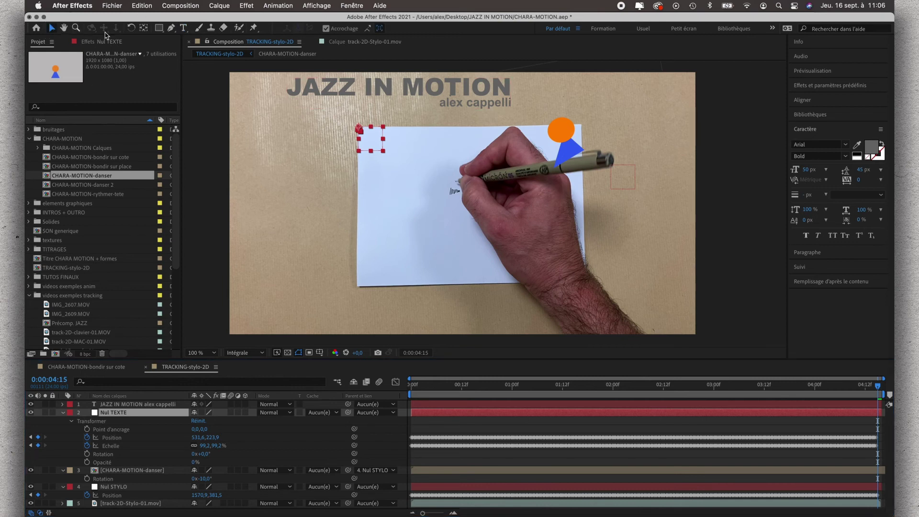
{"action": "mouse_move", "coordinate": [327, 88]}
{"action": "left_mouse_down"}
{"action": "mouse_move", "coordinate": [316, 102]}
{"action": "mouse_move", "coordinate": [299, 102]}
{"action": "left_mouse_up"}
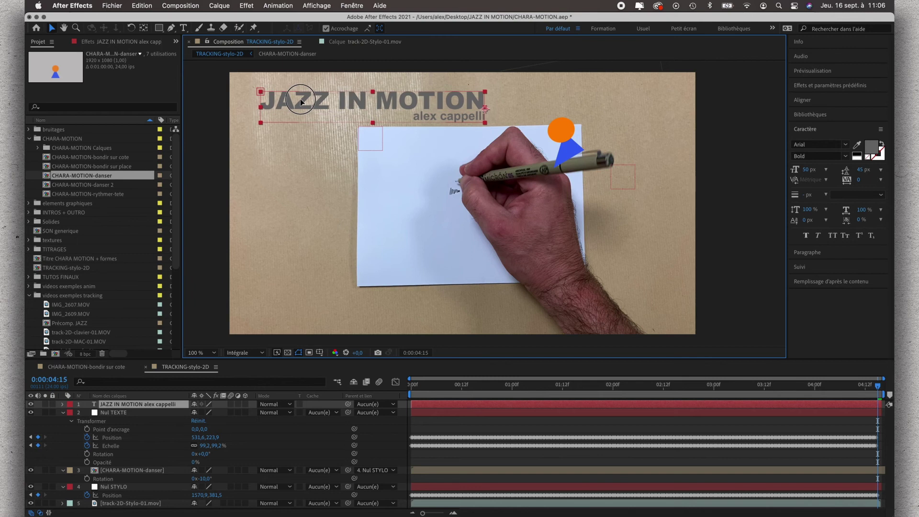
{"action": "mouse_move", "coordinate": [299, 102]}
{"action": "left_mouse_down"}
{"action": "mouse_move", "coordinate": [321, 101]}
{"action": "mouse_move", "coordinate": [299, 101]}
{"action": "left_mouse_up"}
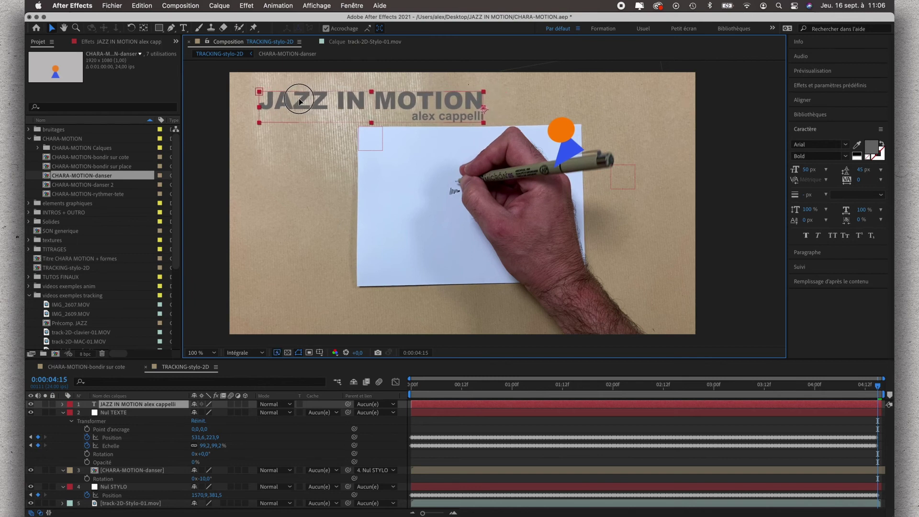
{"action": "left_click", "coordinate": [479, 444]}
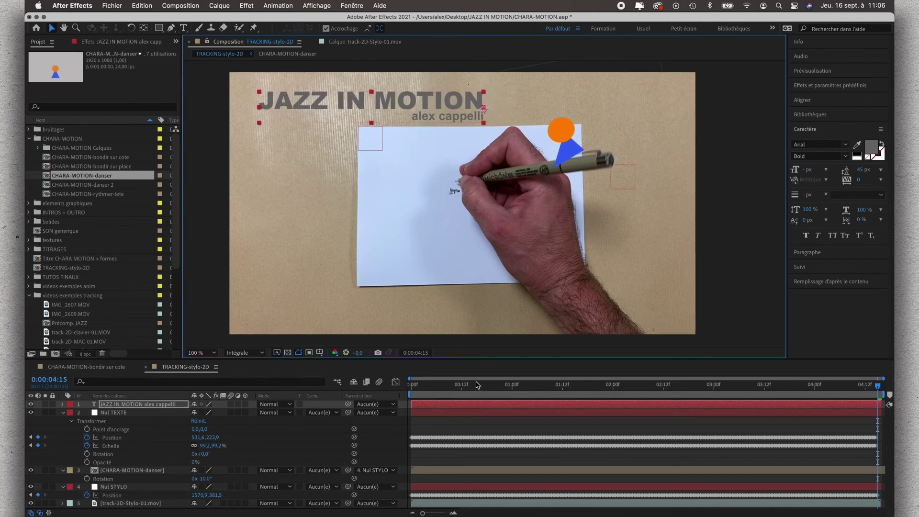
Parent the title layer to Nul TEXTE and preview that it follows the paper
{"action": "mouse_move", "coordinate": [476, 385]}
{"action": "left_mouse_down"}
{"action": "mouse_move", "coordinate": [646, 386]}
{"action": "mouse_move", "coordinate": [330, 389]}
{"action": "left_mouse_up"}
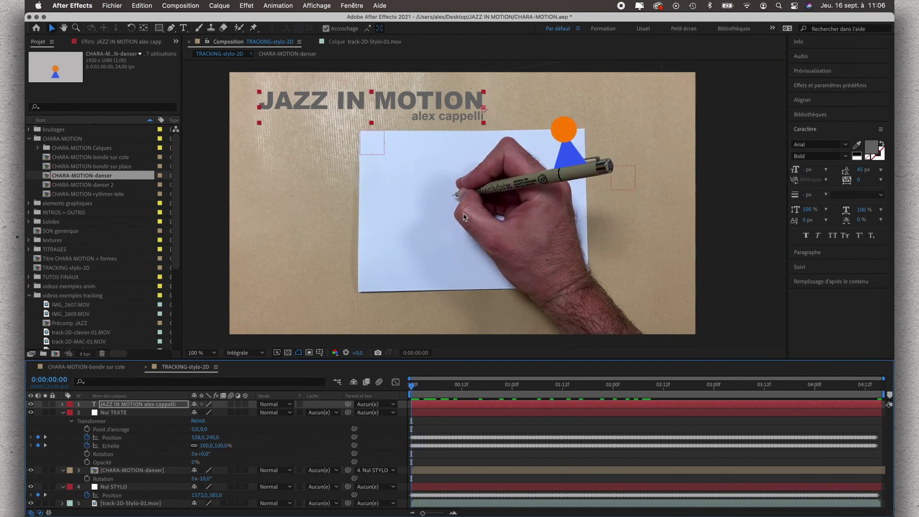
{"action": "left_click", "coordinate": [412, 106]}
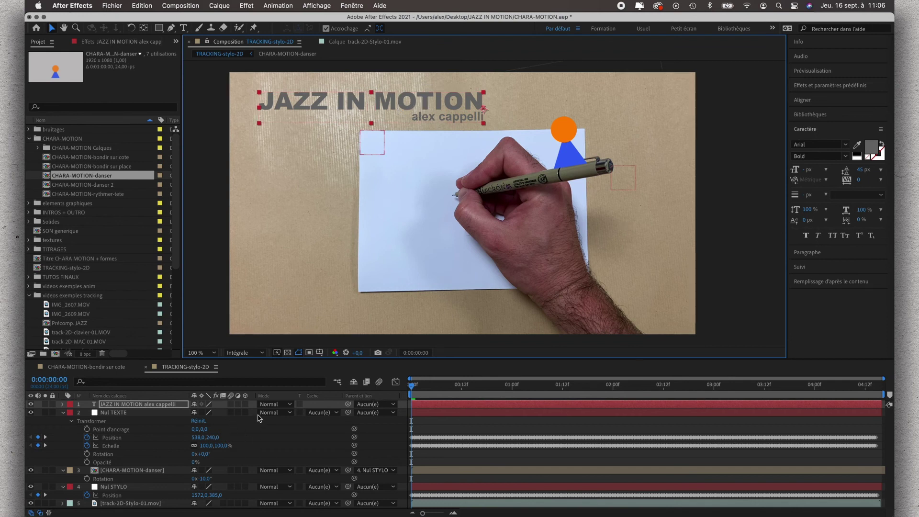
{"action": "left_click_drag", "start_coordinate": [348, 404], "coordinate": [165, 418]}
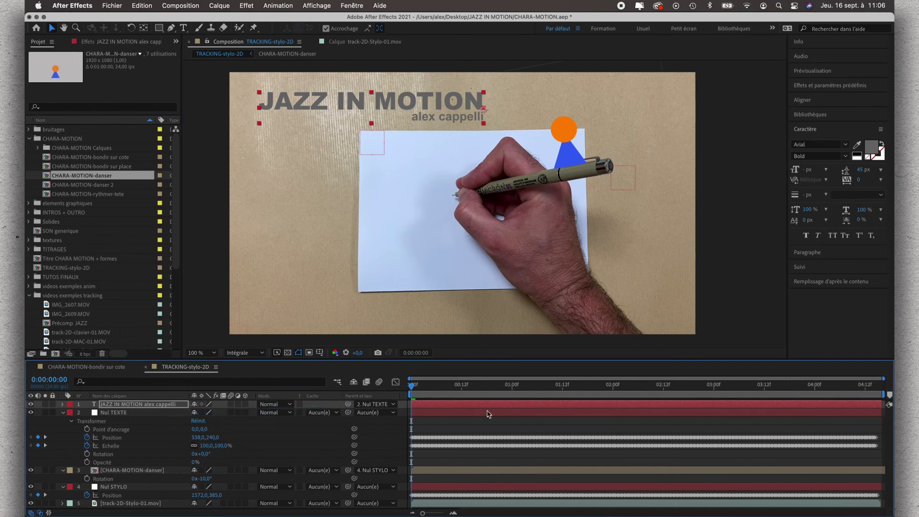
{"action": "mouse_move", "coordinate": [417, 390]}
{"action": "left_mouse_down"}
{"action": "mouse_move", "coordinate": [477, 387]}
{"action": "mouse_move", "coordinate": [384, 383]}
{"action": "left_mouse_up"}
{"action": "key", "text": "space"}
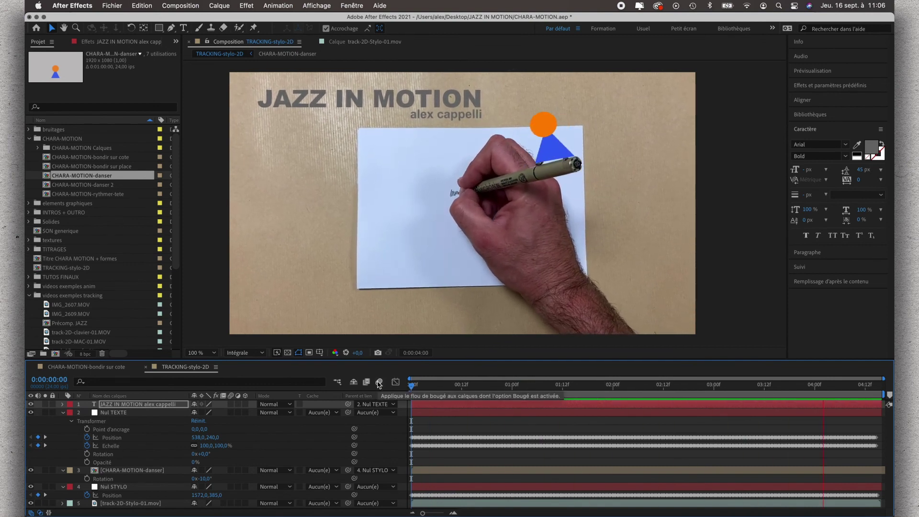
Set the title layer's blend mode to Incrustation
{"action": "left_click", "coordinate": [412, 386]}
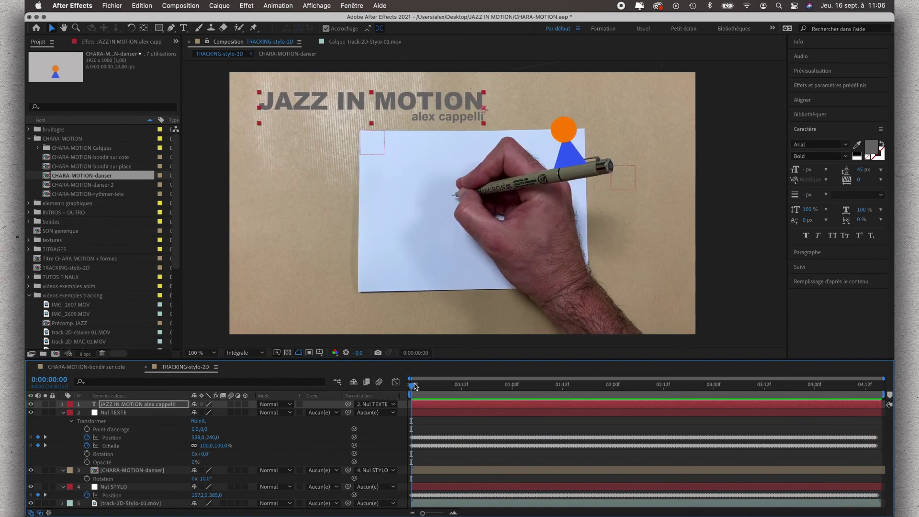
{"action": "left_click", "coordinate": [288, 405]}
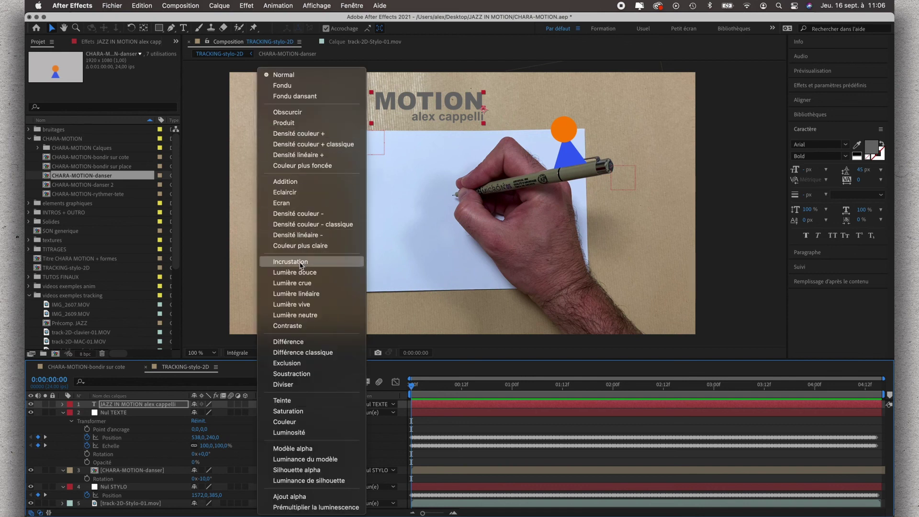
{"action": "left_click", "coordinate": [301, 262]}
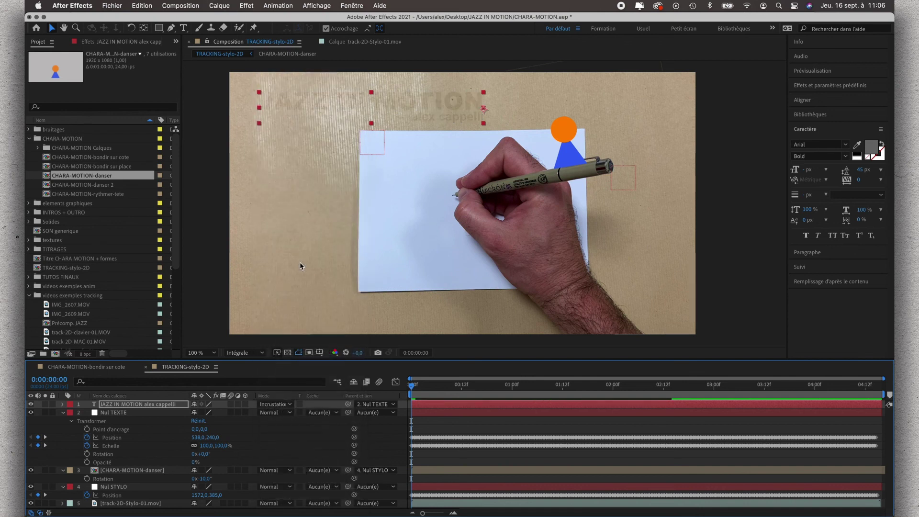
Give the whole title a dark gray-brown 28251F fill sampled from the cardboard
{"action": "double_click", "coordinate": [433, 106]}
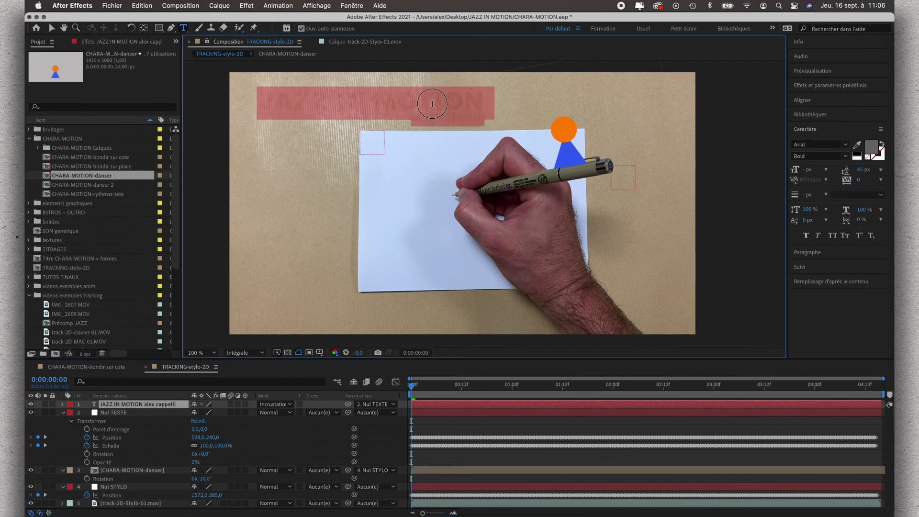
{"action": "left_click", "coordinate": [433, 104]}
{"action": "left_click", "coordinate": [871, 147]}
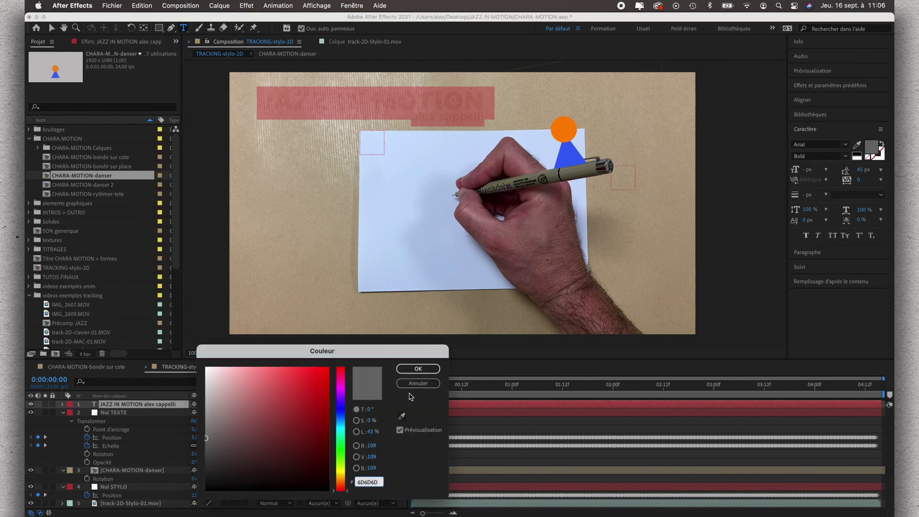
{"action": "left_click", "coordinate": [401, 416]}
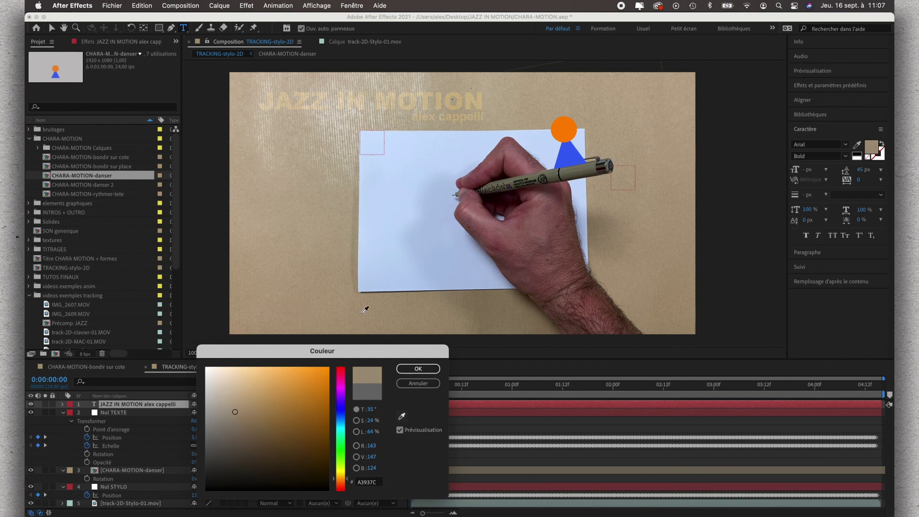
{"action": "left_click", "coordinate": [334, 321]}
{"action": "left_click", "coordinate": [295, 460]}
{"action": "mouse_move", "coordinate": [296, 460]}
{"action": "left_mouse_down"}
{"action": "mouse_move", "coordinate": [215, 463]}
{"action": "mouse_move", "coordinate": [233, 471]}
{"action": "left_mouse_up"}
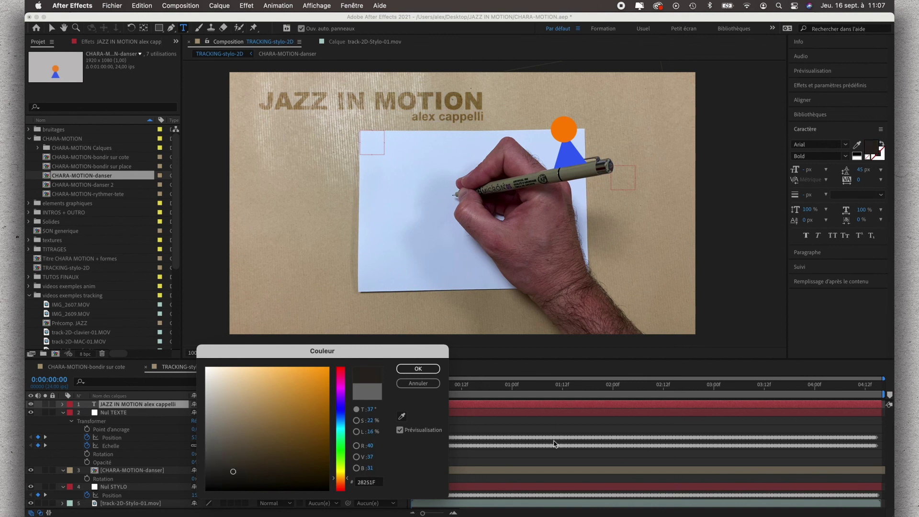
{"action": "left_click", "coordinate": [418, 369]}
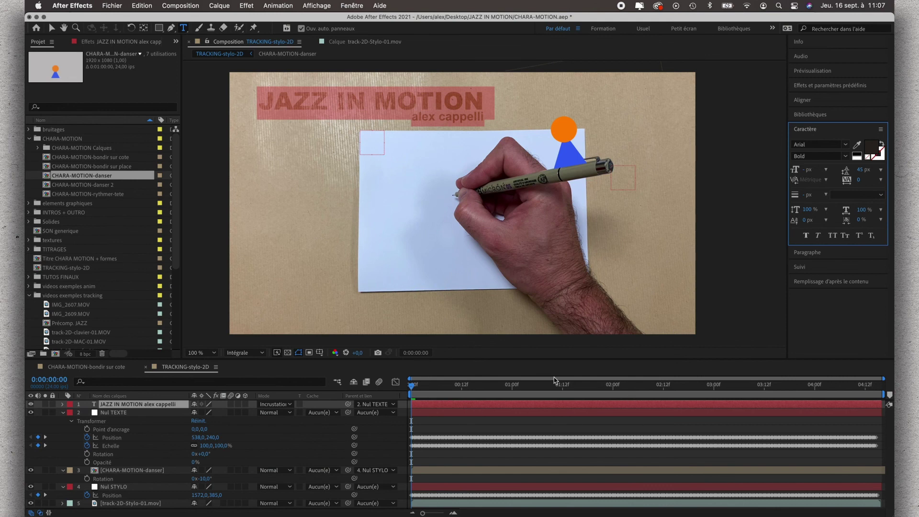
{"action": "left_click", "coordinate": [52, 28]}
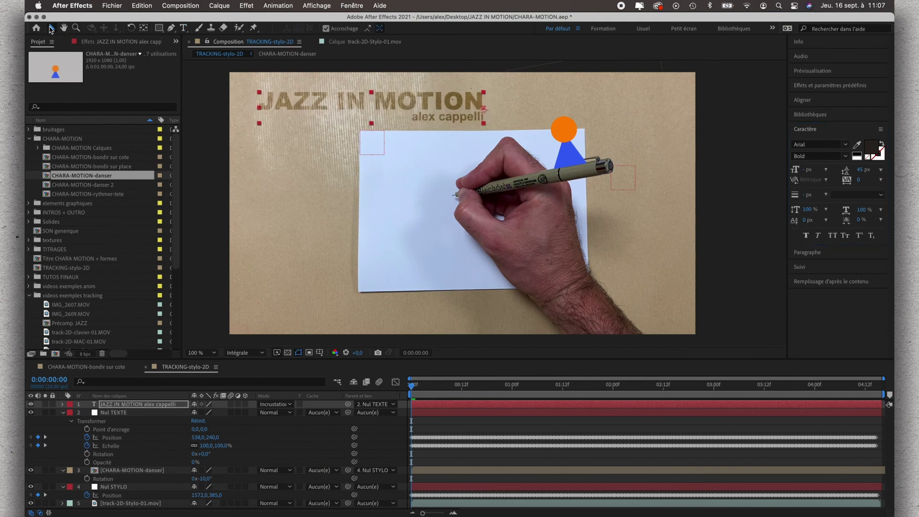
{"action": "left_click", "coordinate": [278, 177]}
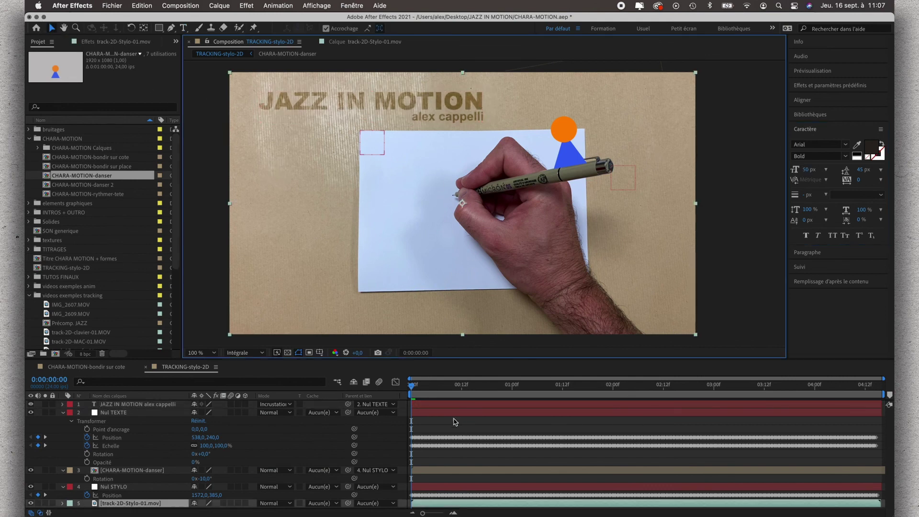
{"action": "left_click", "coordinate": [413, 390]}
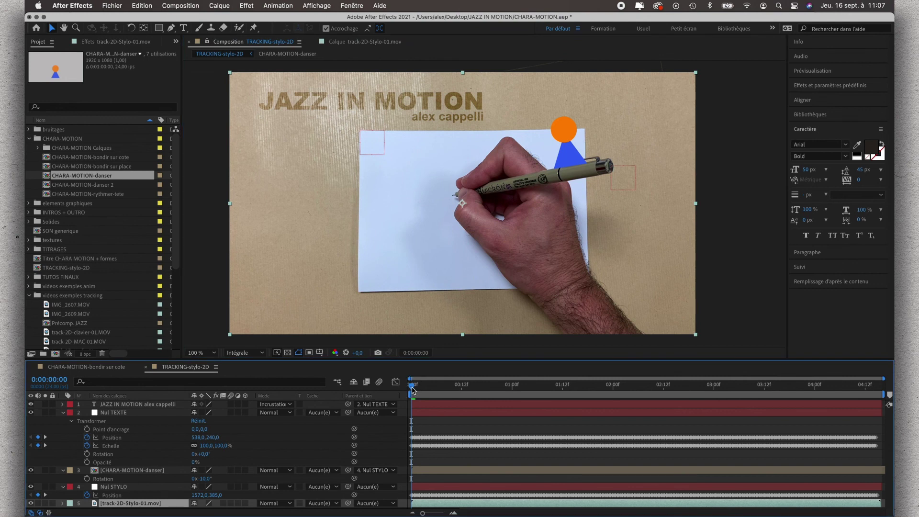
{"action": "key", "text": "space"}
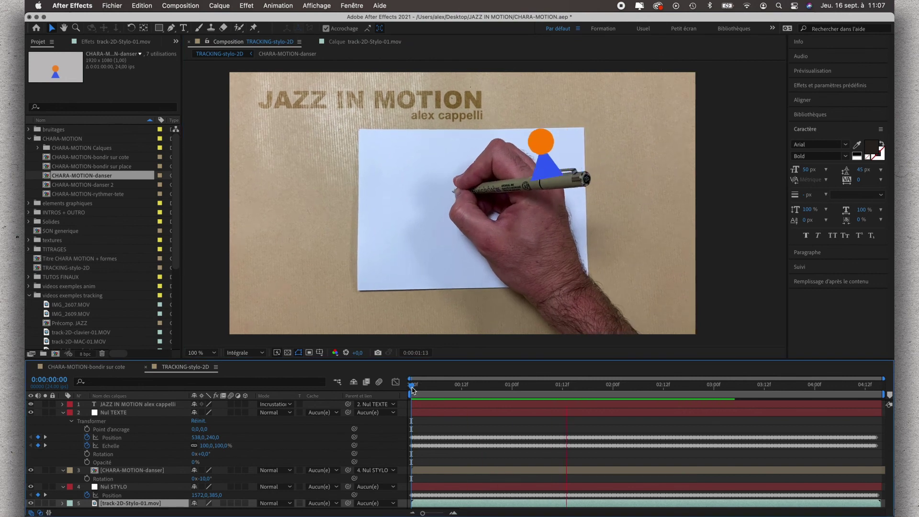